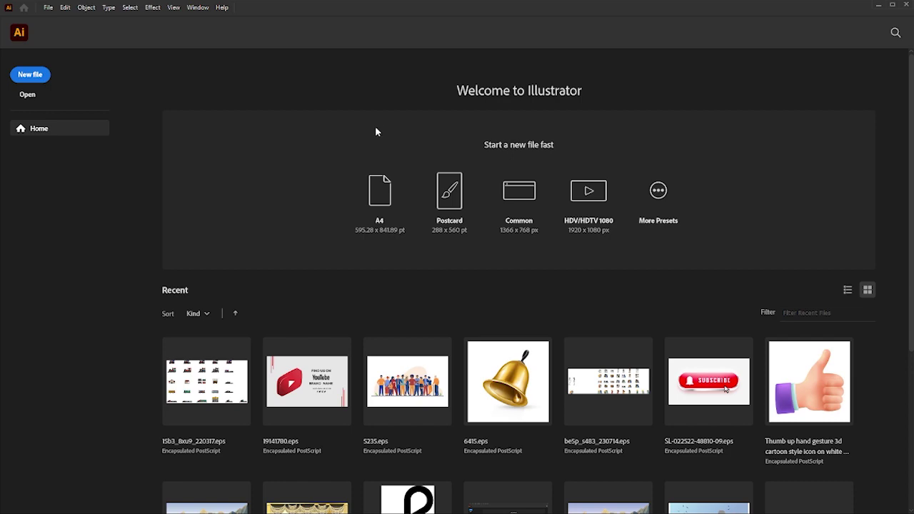
# - Open the New Document dialog with the full range of presets
pyautogui.scroll(-3, 567, 292)
pyautogui.scroll(3, 568, 293)
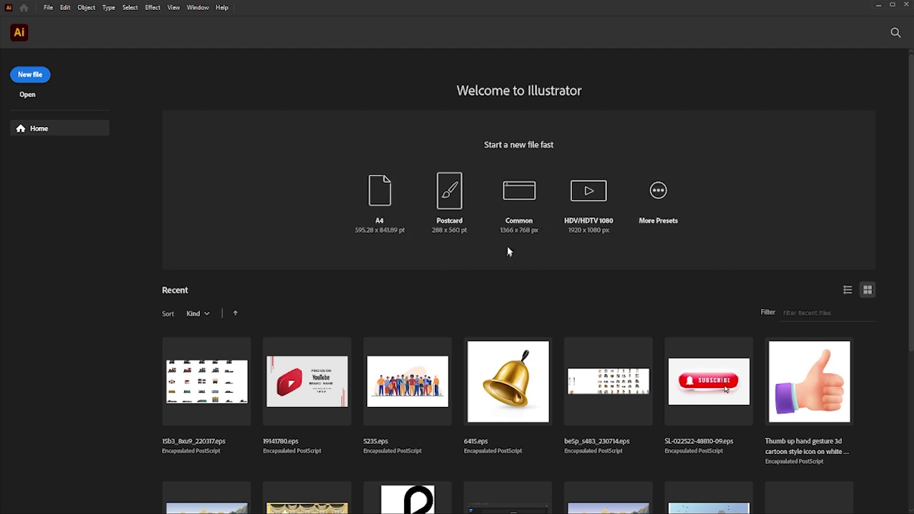
pyautogui.click(659, 197)
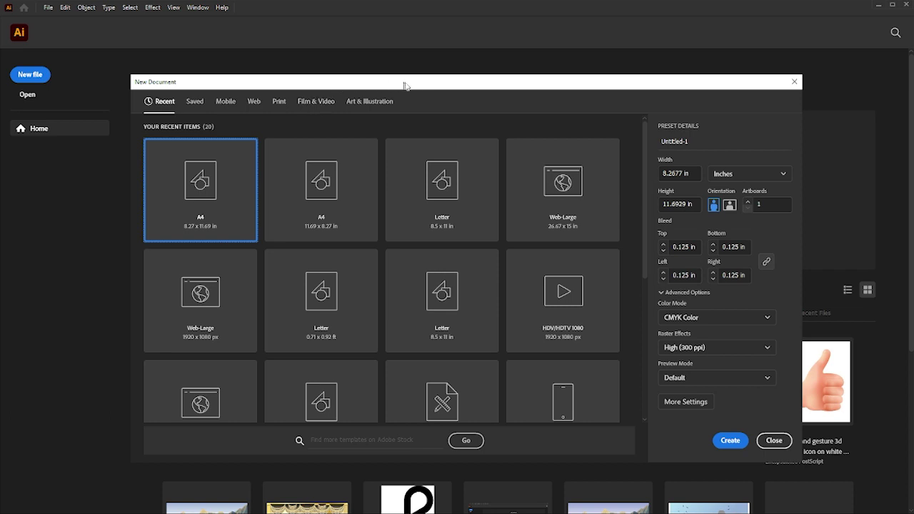
pyautogui.moveTo(456, 85)
pyautogui.mouseDown()
pyautogui.moveTo(427, 84)
pyautogui.moveTo(446, 83)
pyautogui.mouseUp()
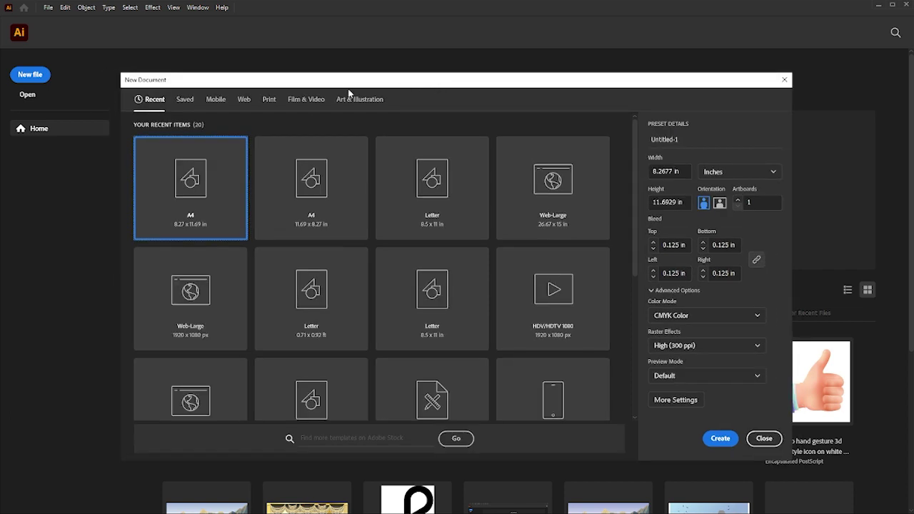
# - Examine the recent items and the Saved, Mobile, Web, Print, Film & Video and Art & Illustration preset categories
pyautogui.click(182, 102)
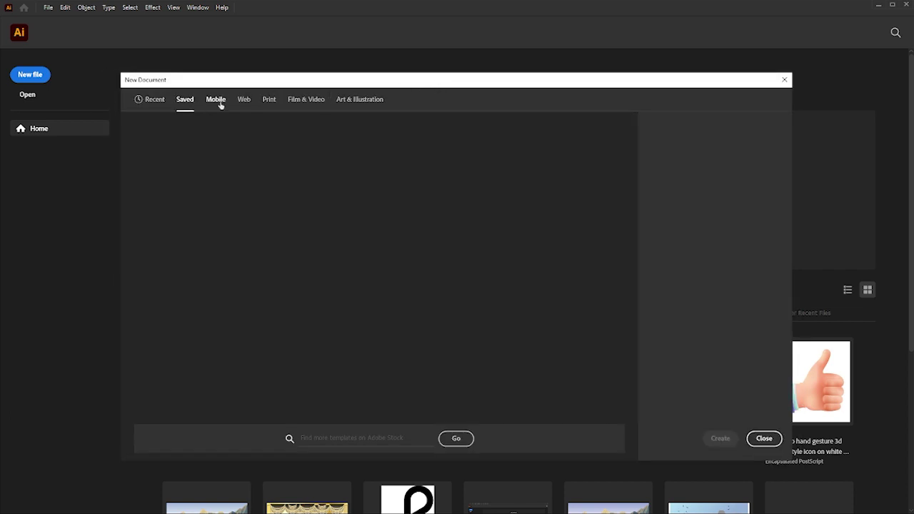
pyautogui.click(218, 101)
pyautogui.click(245, 104)
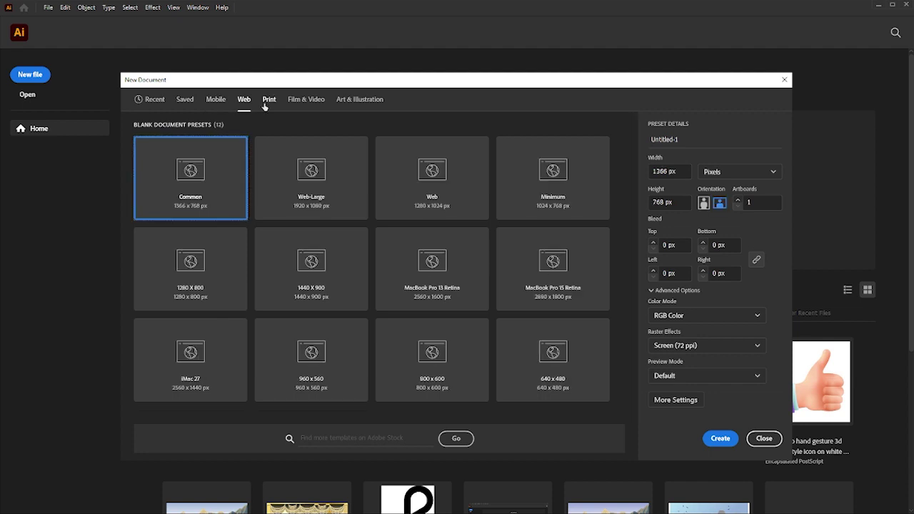
pyautogui.click(265, 104)
pyautogui.click(306, 104)
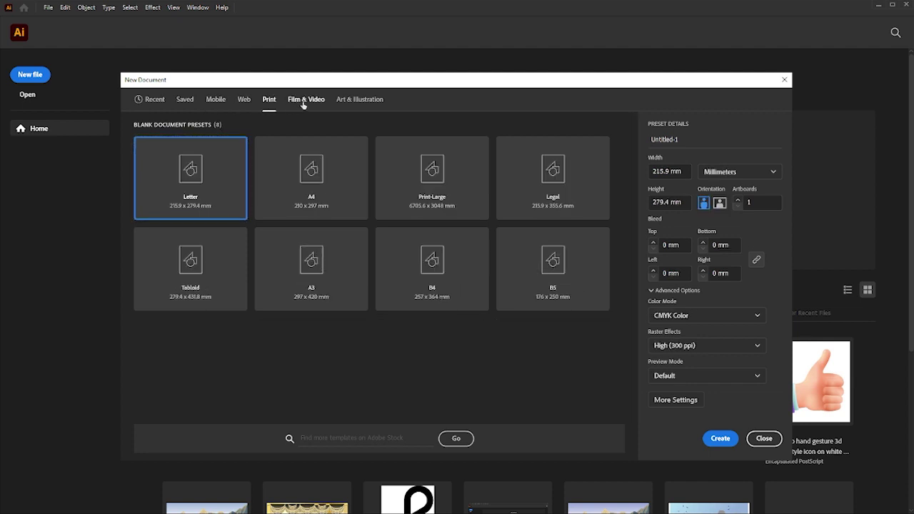
pyautogui.click(357, 102)
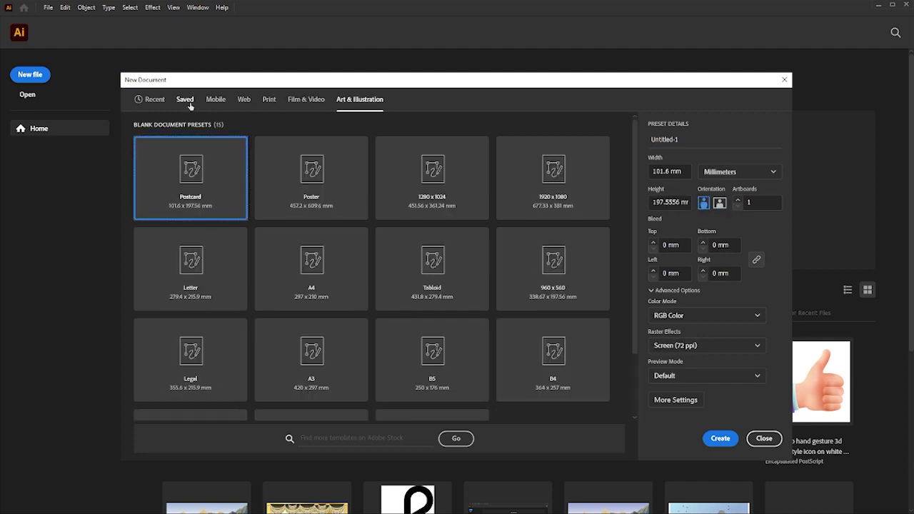
pyautogui.click(189, 103)
pyautogui.click(150, 104)
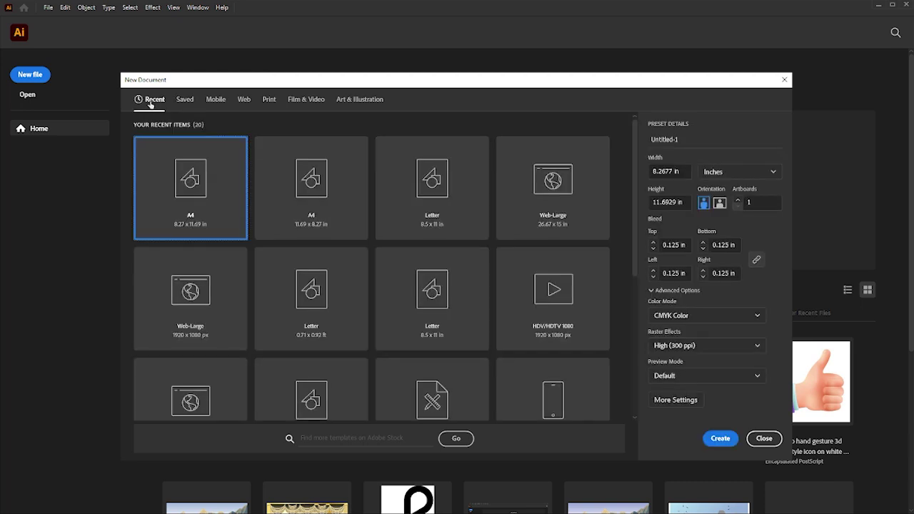
pyautogui.scroll(-3, 632, 241)
pyautogui.moveTo(634, 237); pyautogui.dragTo(637, 187)
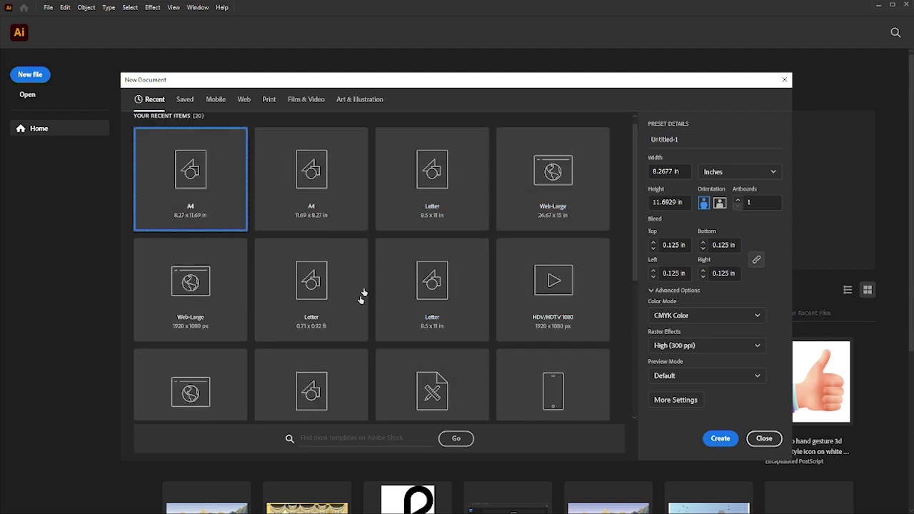
pyautogui.moveTo(635, 200)
pyautogui.mouseDown()
pyautogui.moveTo(633, 339)
pyautogui.moveTo(644, 184)
pyautogui.mouseUp()
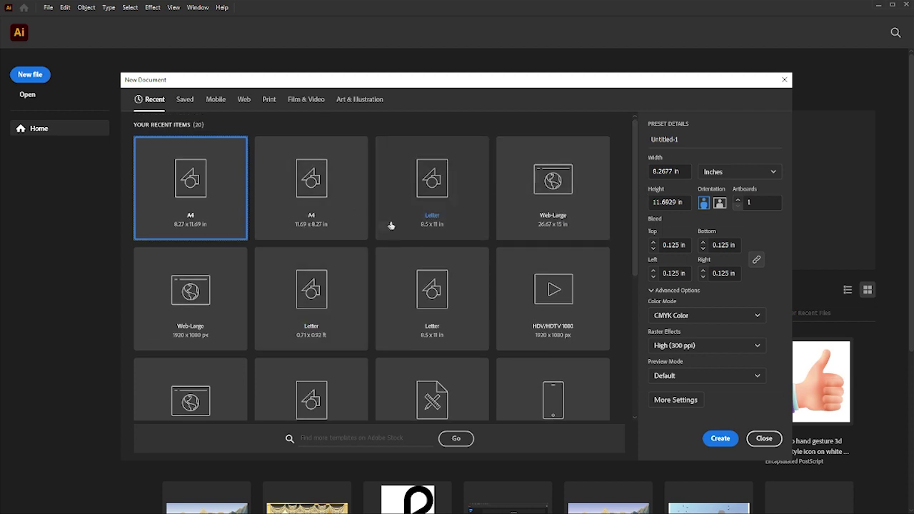
# - Examine the Saved and Mobile preset categories, including the iPhone X preset's width and height
pyautogui.click(187, 102)
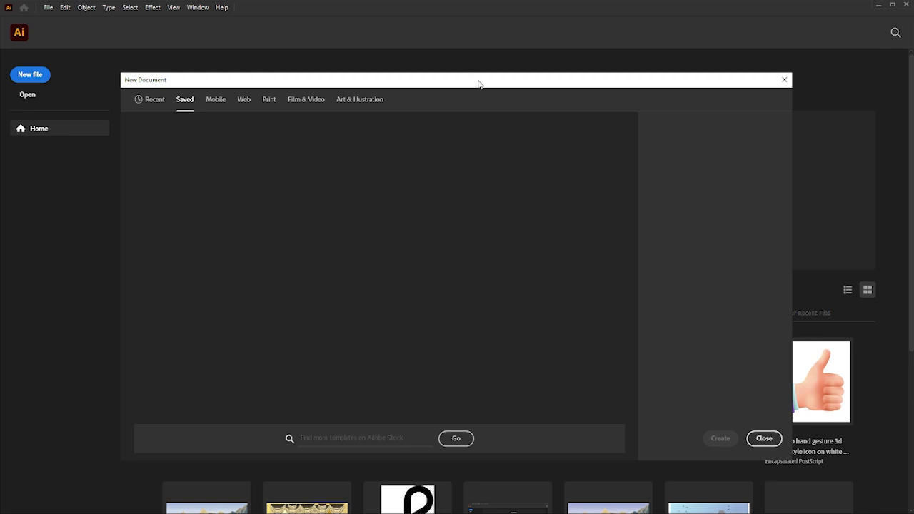
pyautogui.moveTo(479, 84); pyautogui.dragTo(470, 84)
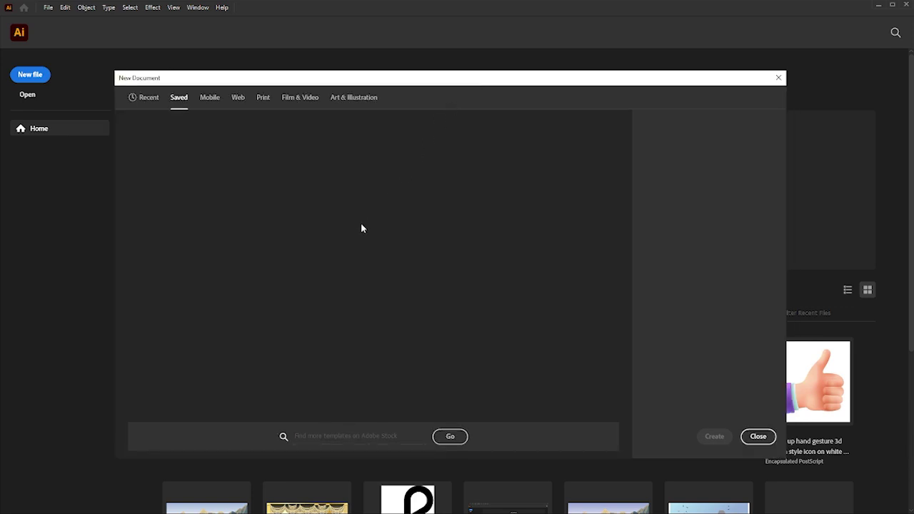
pyautogui.click(211, 101)
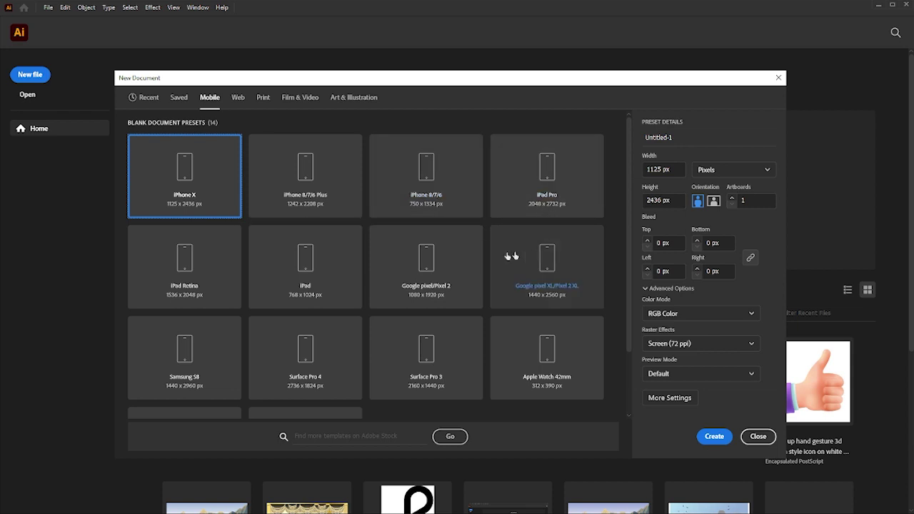
pyautogui.scroll(-2, 480, 267)
pyautogui.scroll(2, 480, 268)
pyautogui.click(672, 169)
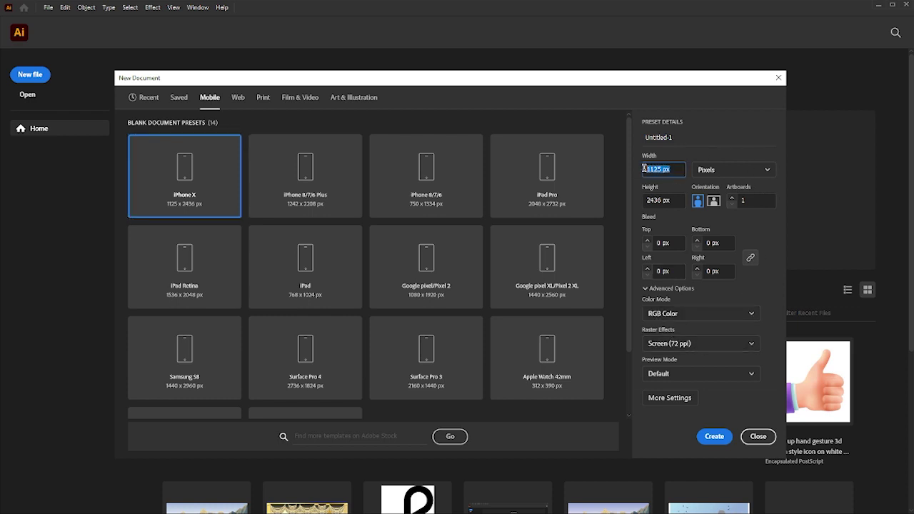
pyautogui.moveTo(673, 201); pyautogui.dragTo(647, 202)
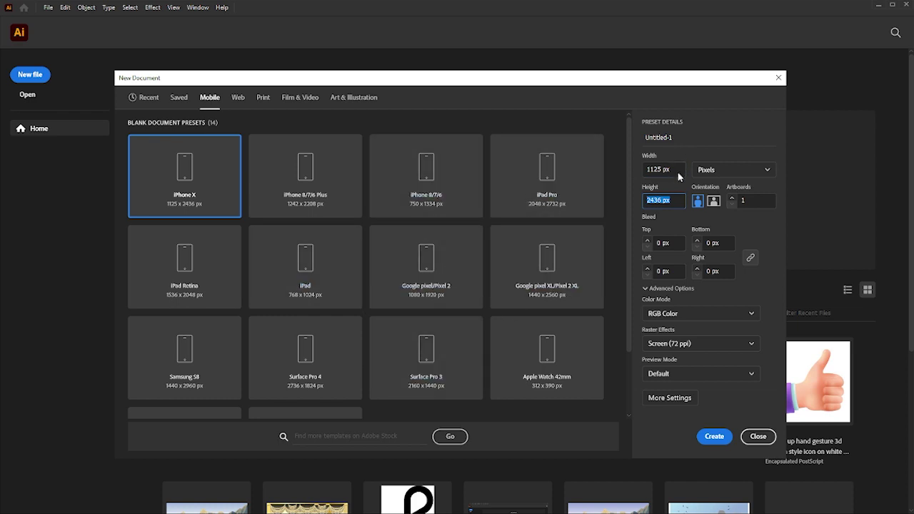
pyautogui.moveTo(677, 170); pyautogui.dragTo(639, 173)
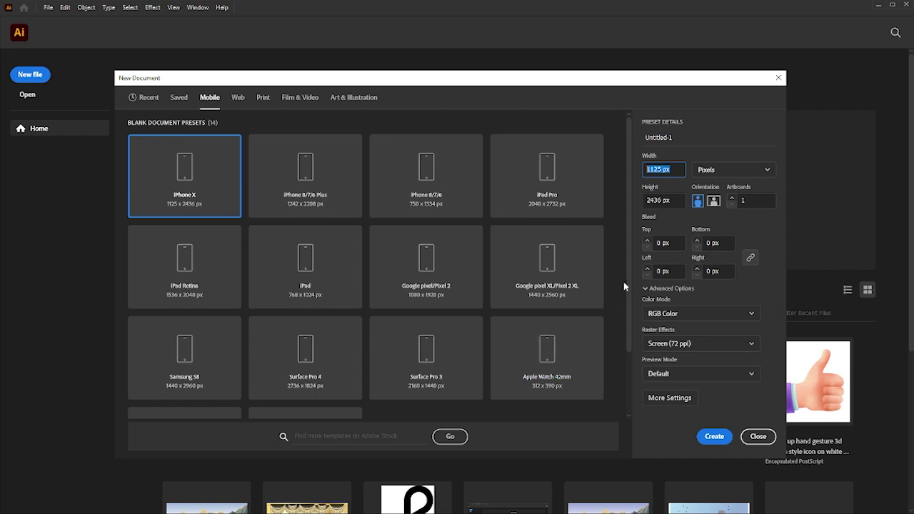
pyautogui.moveTo(630, 281)
pyautogui.mouseDown()
pyautogui.moveTo(630, 330)
pyautogui.moveTo(638, 267)
pyautogui.mouseUp()
# - Look through the Web, Film & Video and Art & Illustration document presets
pyautogui.click(240, 102)
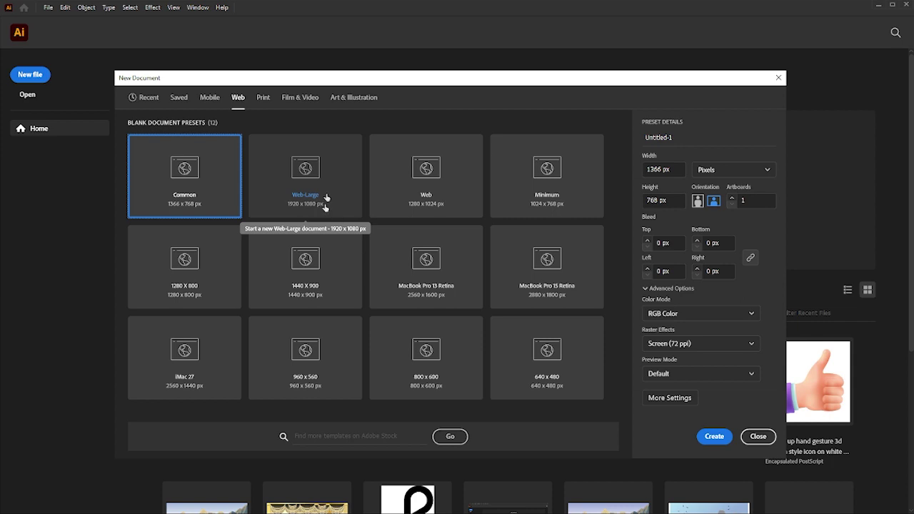
pyautogui.click(300, 100)
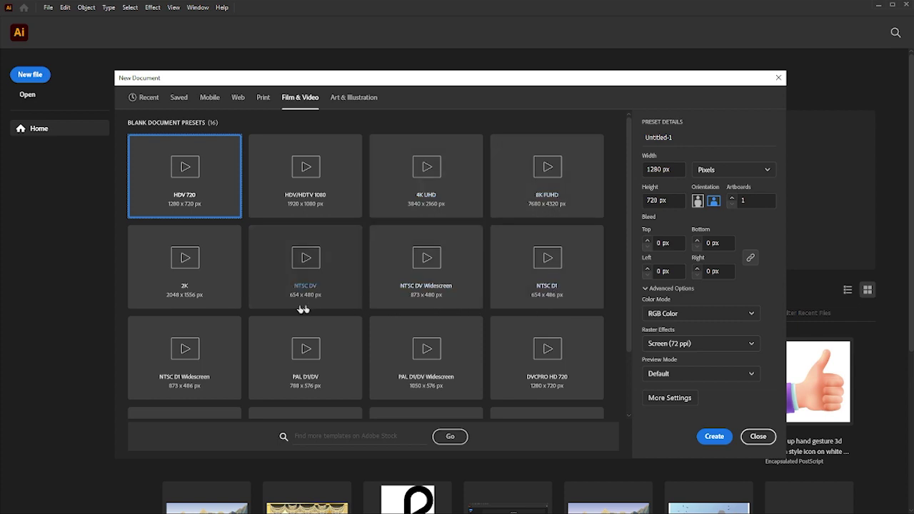
pyautogui.click(360, 102)
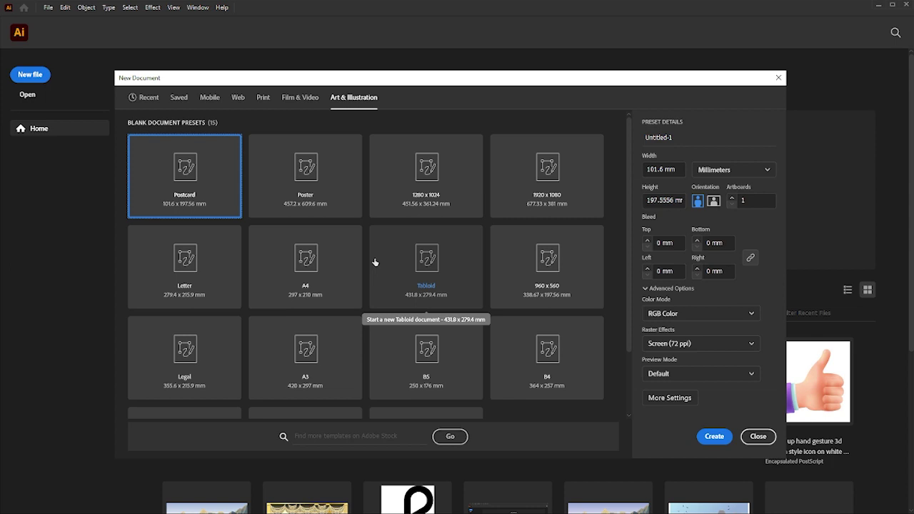
# - Choose the A4 print preset for the new document and check its width and height
pyautogui.click(264, 100)
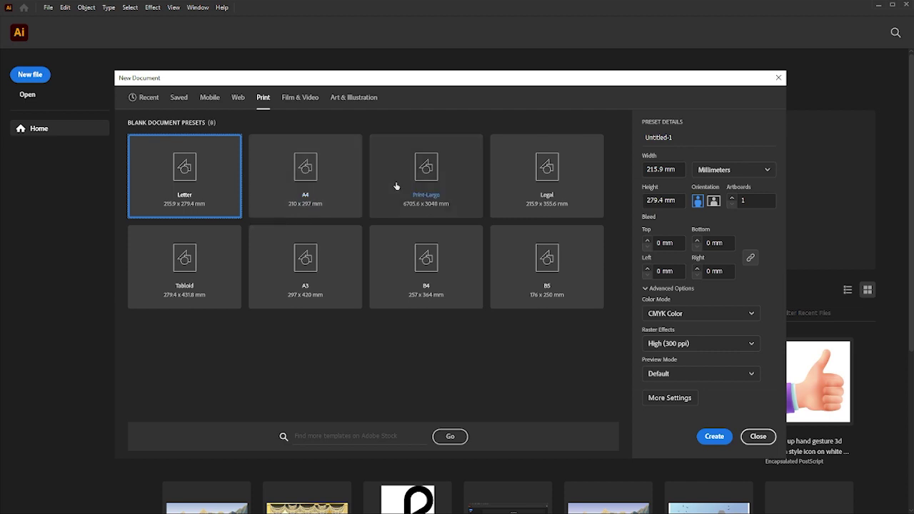
pyautogui.click(305, 172)
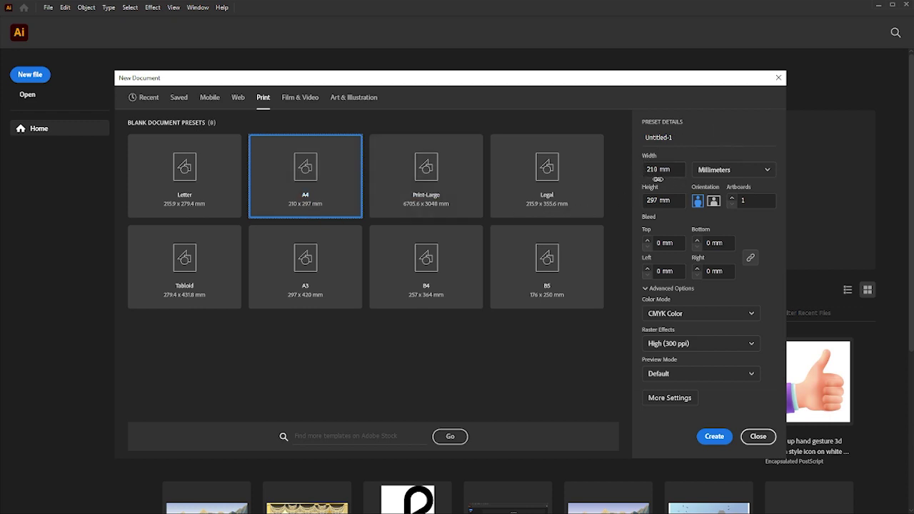
pyautogui.moveTo(674, 170); pyautogui.dragTo(644, 177)
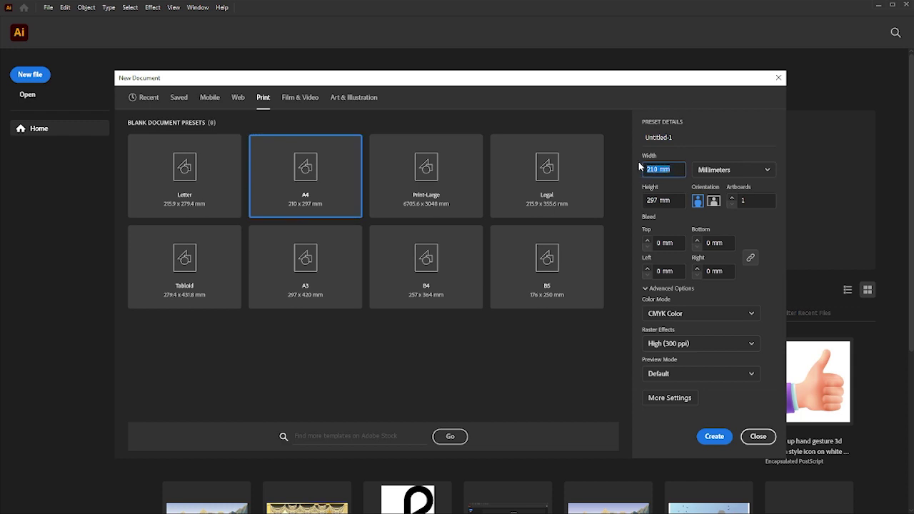
pyautogui.moveTo(674, 200); pyautogui.dragTo(641, 200)
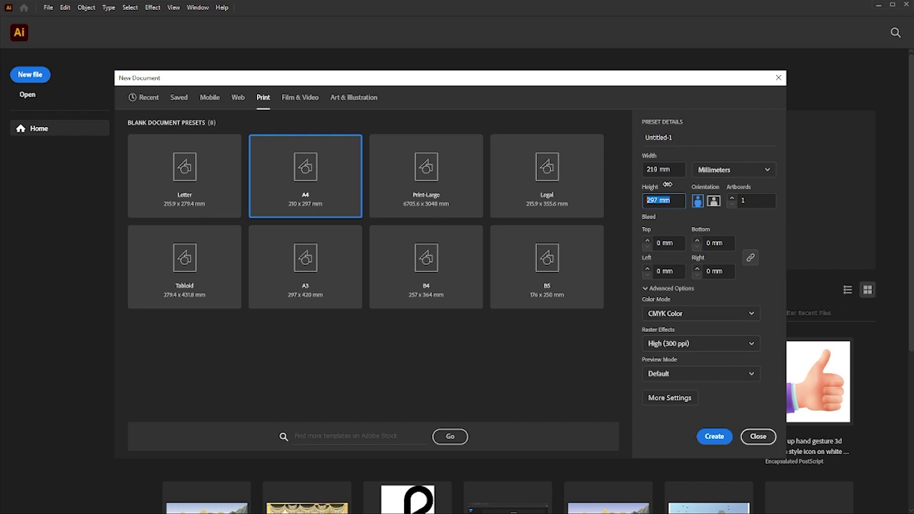
# - Set the new document's measurement units to inches
pyautogui.click(747, 174)
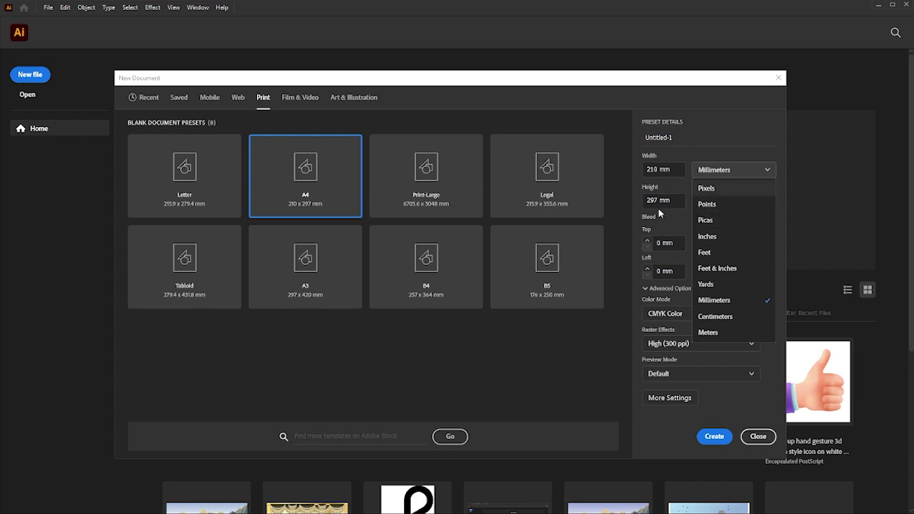
pyautogui.click(715, 242)
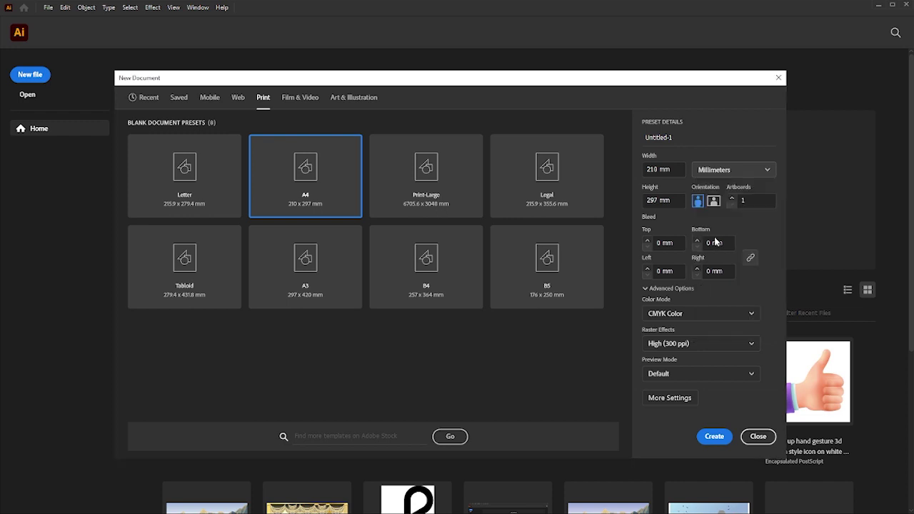
pyautogui.doubleClick(675, 170)
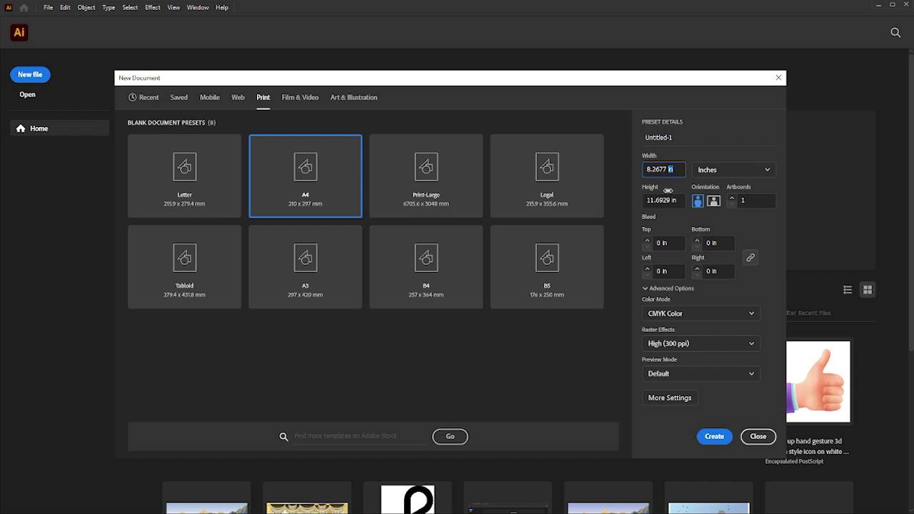
pyautogui.click(733, 172)
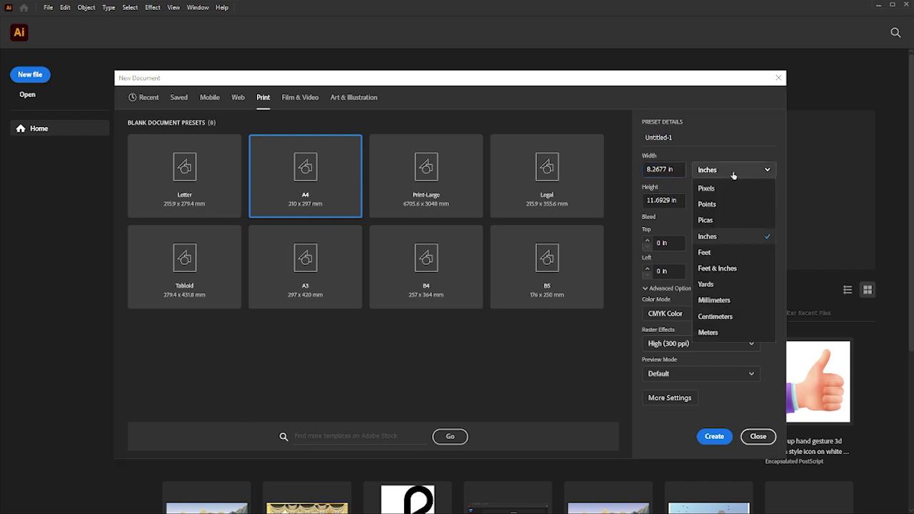
pyautogui.click(733, 173)
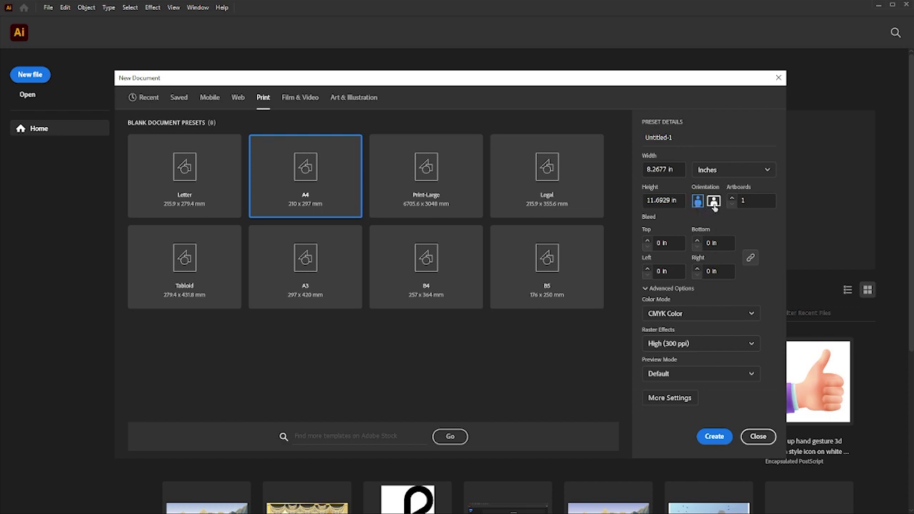
pyautogui.moveTo(676, 169); pyautogui.dragTo(645, 168)
# - Try switching the page between landscape and portrait orientation, ending on portrait
pyautogui.click(714, 203)
pyautogui.click(699, 204)
pyautogui.click(714, 205)
pyautogui.click(700, 204)
pyautogui.click(715, 204)
pyautogui.click(701, 205)
# - Set the number of artboards to 2 and name the document "2nd Class"
pyautogui.click(732, 201)
pyautogui.moveTo(750, 201); pyautogui.dragTo(742, 200)
pyautogui.click(679, 138)
pyautogui.moveTo(678, 139); pyautogui.dragTo(646, 138)
pyautogui.write('2nd Class')
# - Try a 0.125 in bleed on all linked sides, try the top bleed unlinked, and restore 0 in and the link
pyautogui.click(649, 262)
pyautogui.click(647, 241)
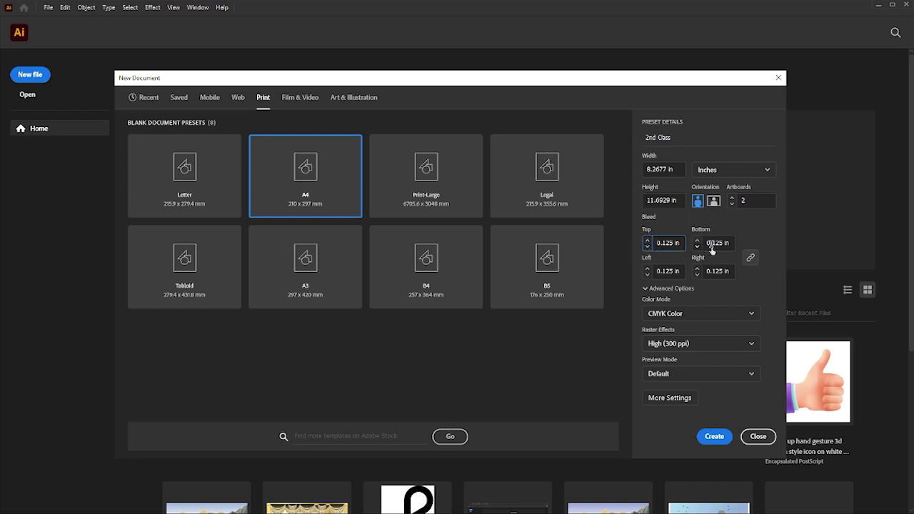
pyautogui.click(648, 247)
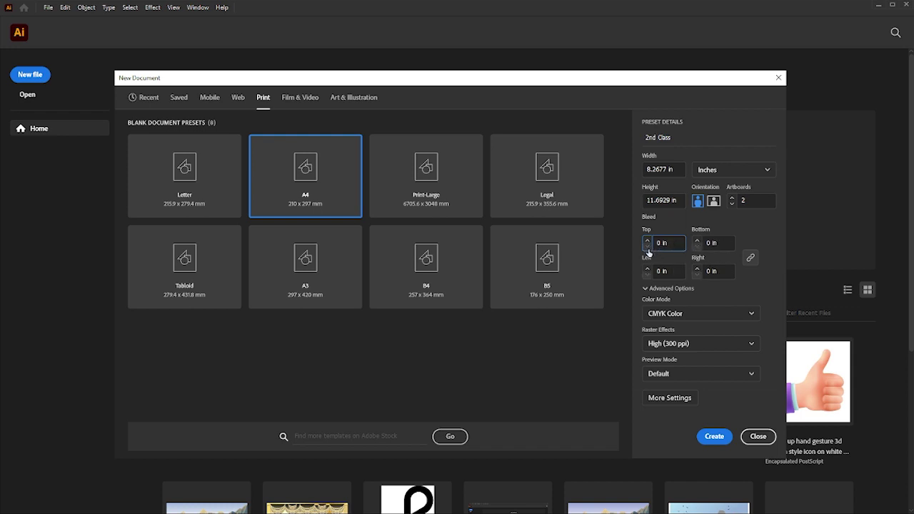
pyautogui.click(750, 257)
pyautogui.click(647, 240)
pyautogui.click(647, 247)
pyautogui.click(751, 258)
# - Collapse and re-expand the advanced options, and review the color modes available for the A4 print document
pyautogui.click(645, 290)
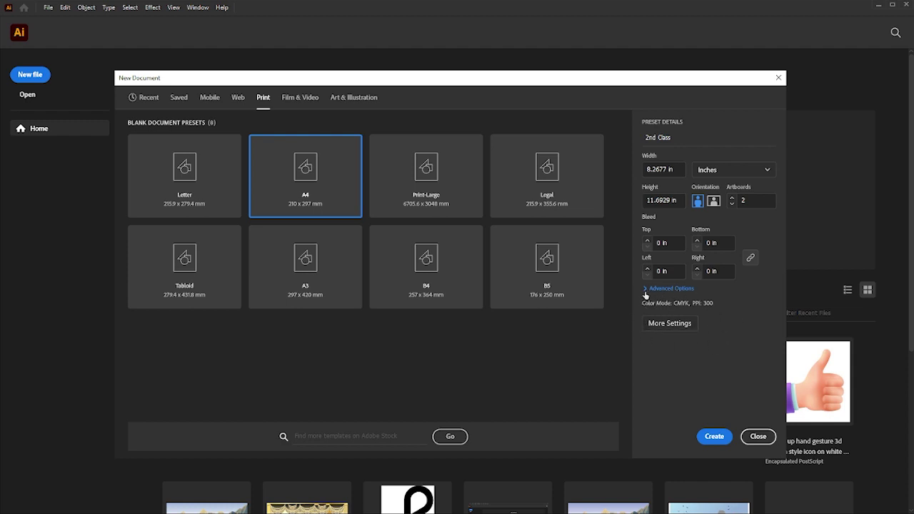
pyautogui.click(645, 289)
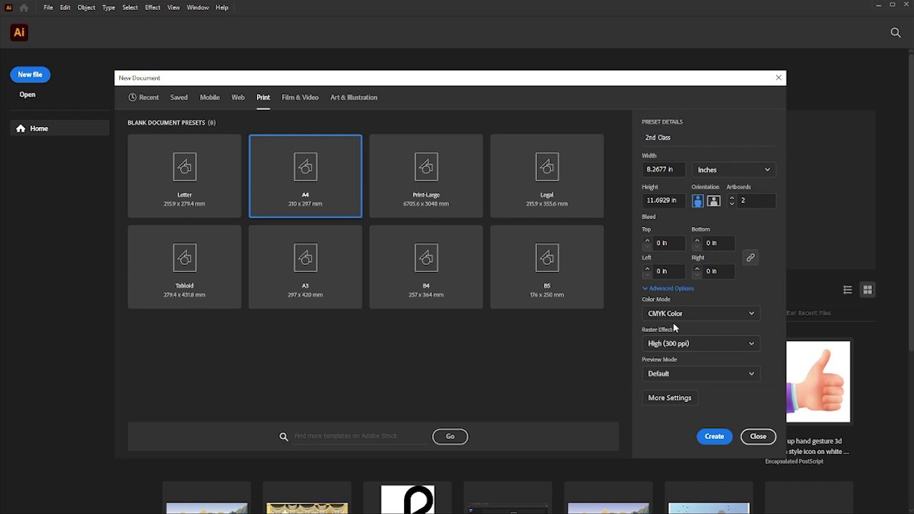
pyautogui.click(750, 316)
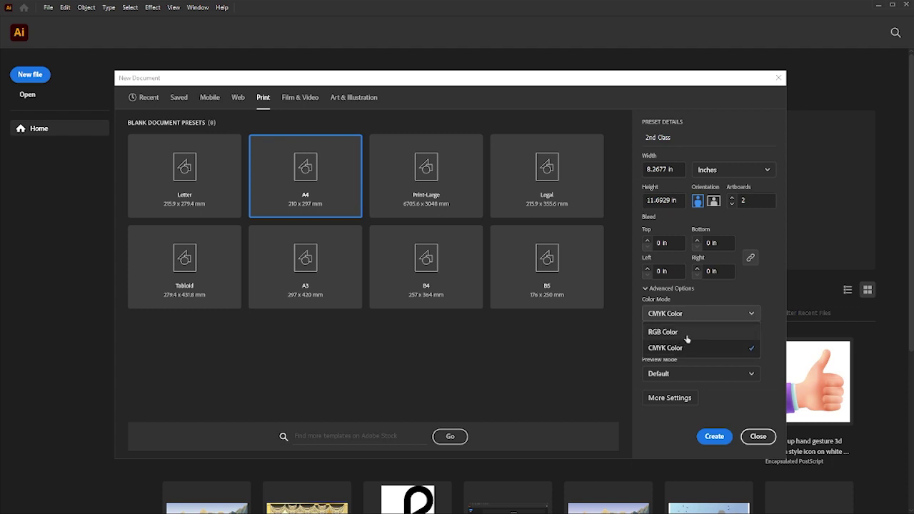
pyautogui.click(774, 335)
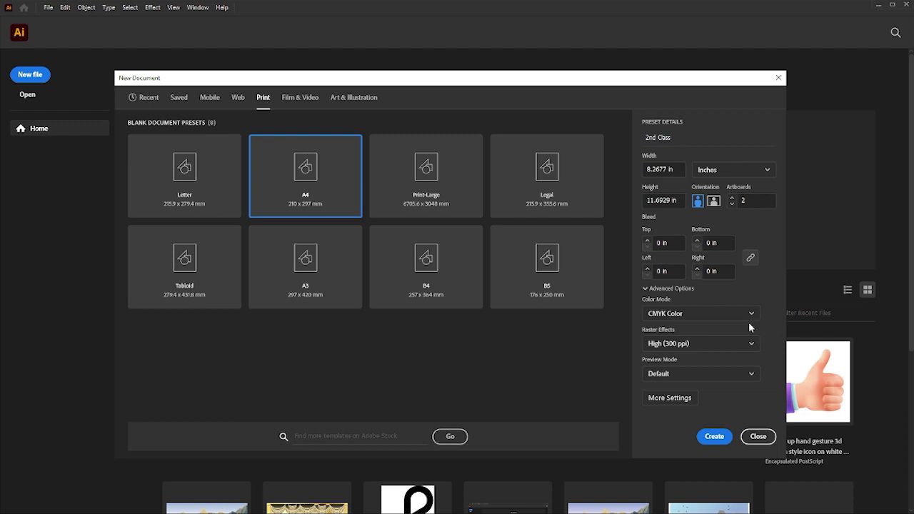
pyautogui.click(747, 316)
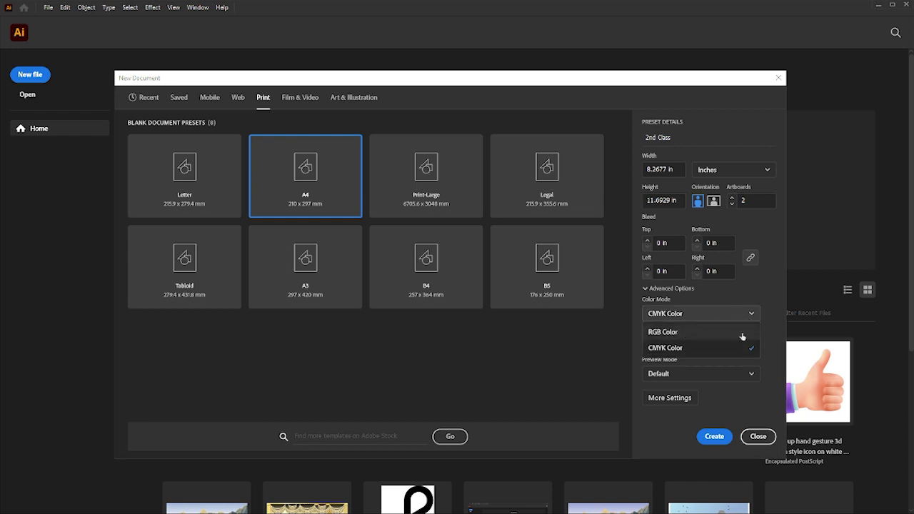
pyautogui.click(772, 335)
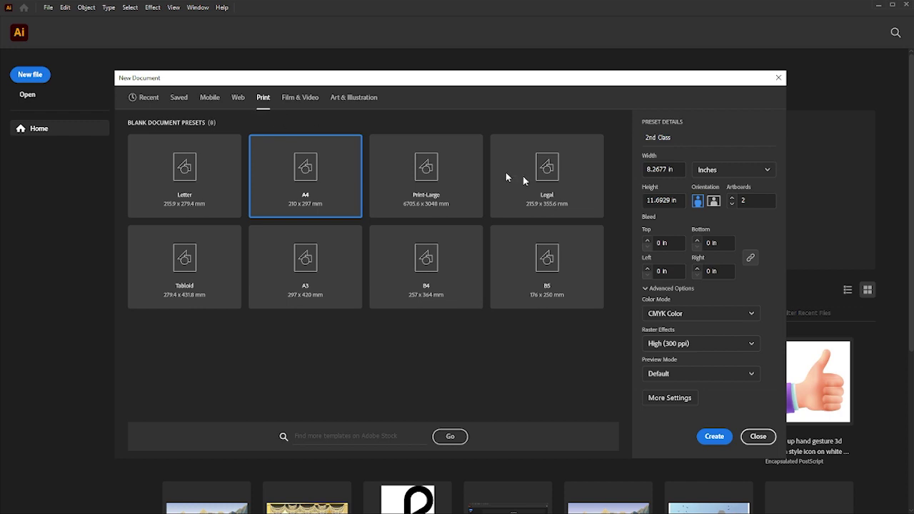
# - Try RGB Color as the A4 document's color mode and restore CMYK Color
pyautogui.click(716, 316)
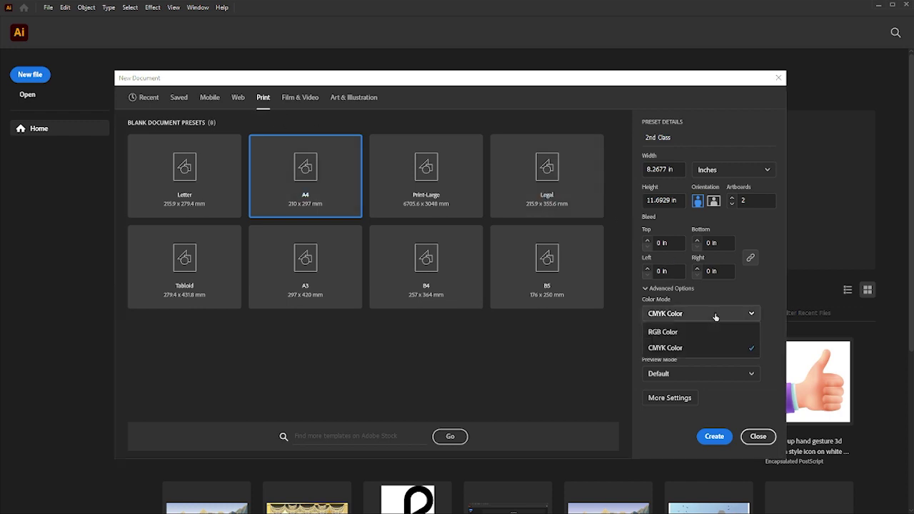
pyautogui.click(676, 336)
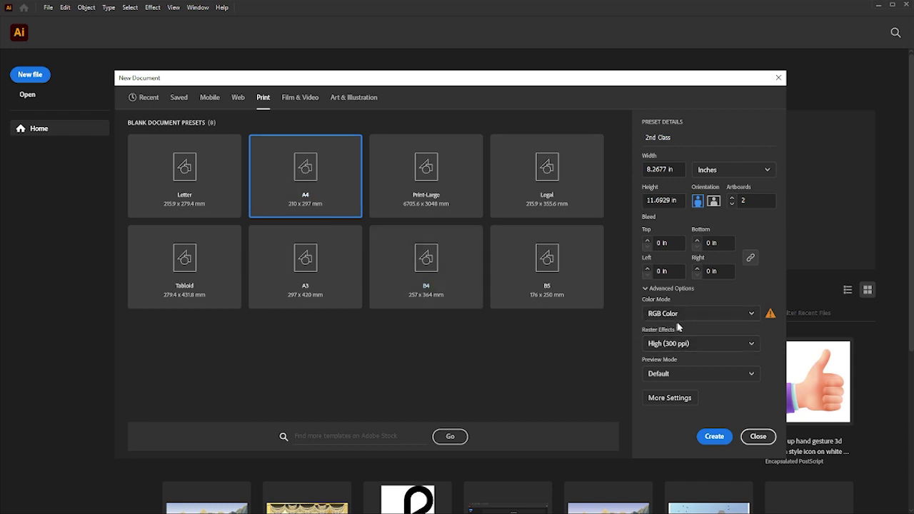
pyautogui.click(753, 316)
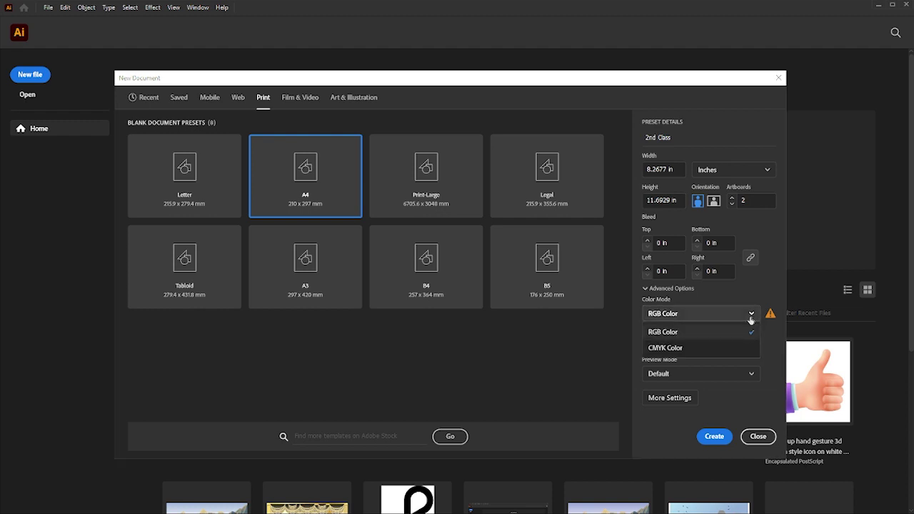
pyautogui.click(665, 350)
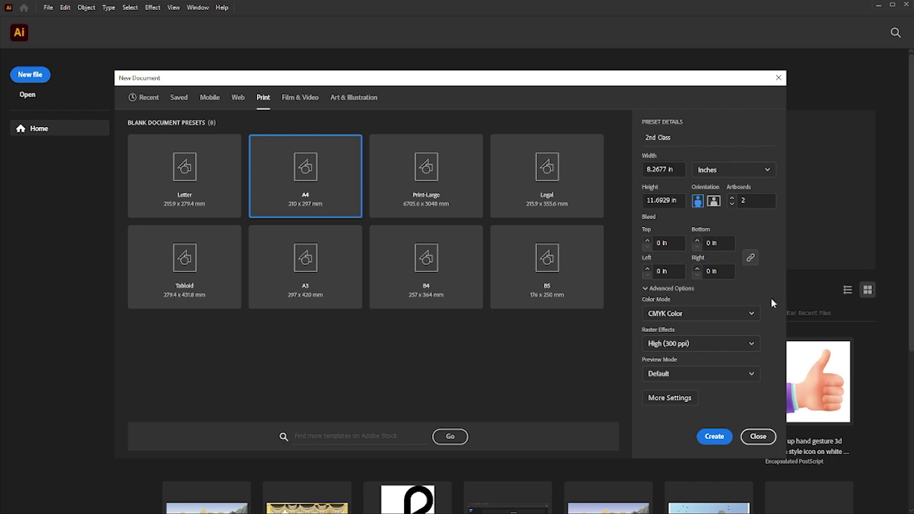
# - Compare the default units and color modes of the Mobile, Web, and Film & Video presets
pyautogui.click(209, 98)
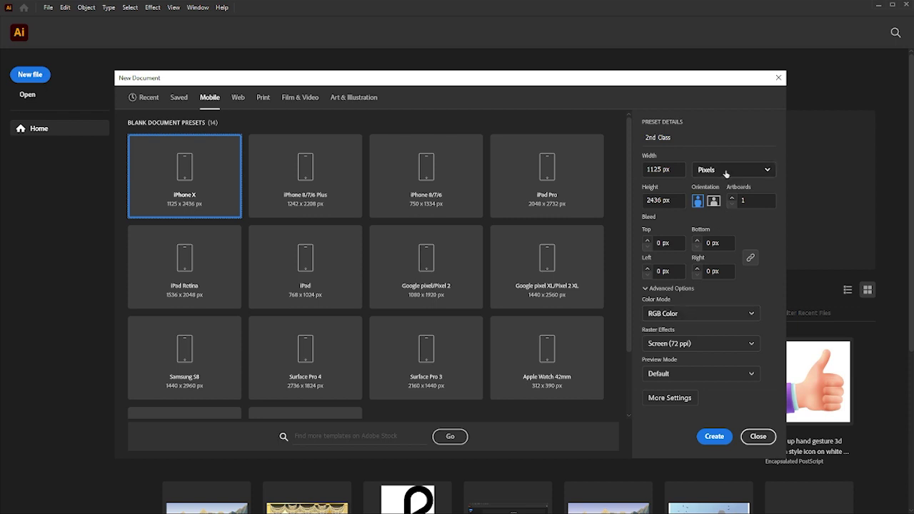
pyautogui.click(240, 97)
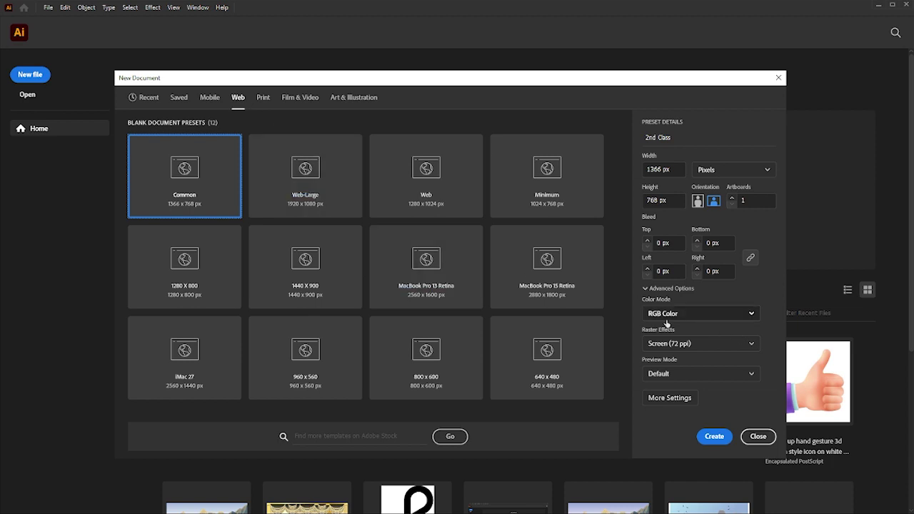
pyautogui.click(304, 97)
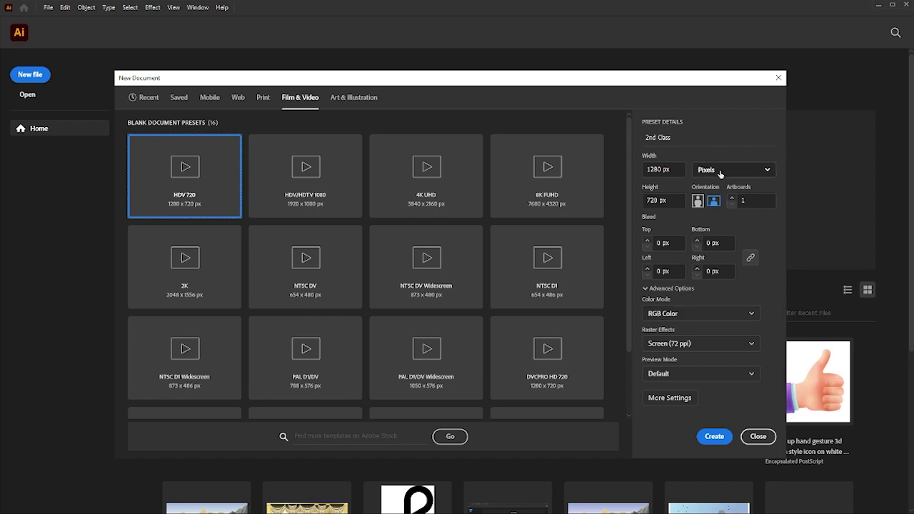
# - Try CMYK Color on the iPhone X mobile preset and return to the Web presets
pyautogui.click(210, 98)
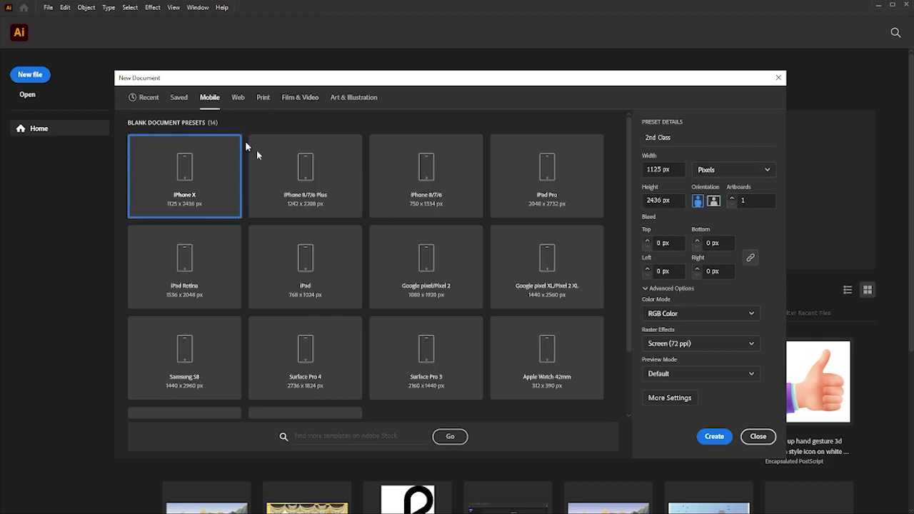
pyautogui.click(703, 314)
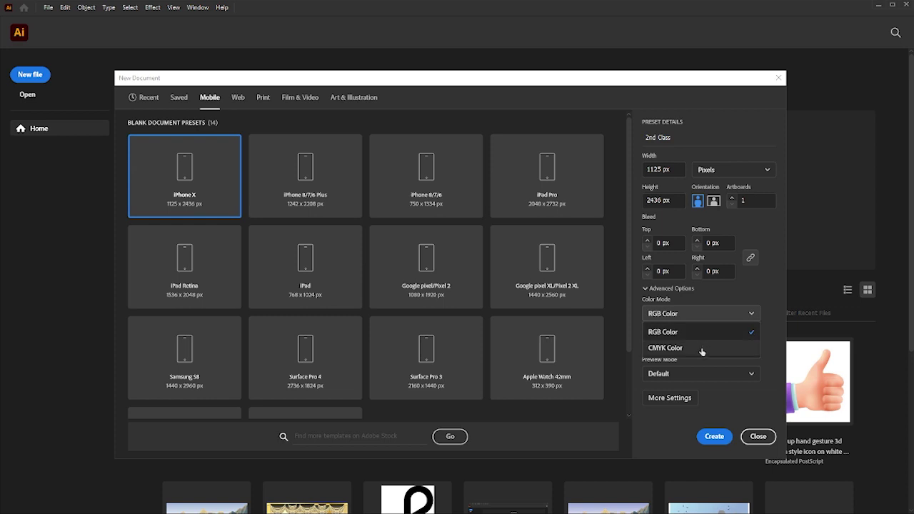
pyautogui.click(702, 348)
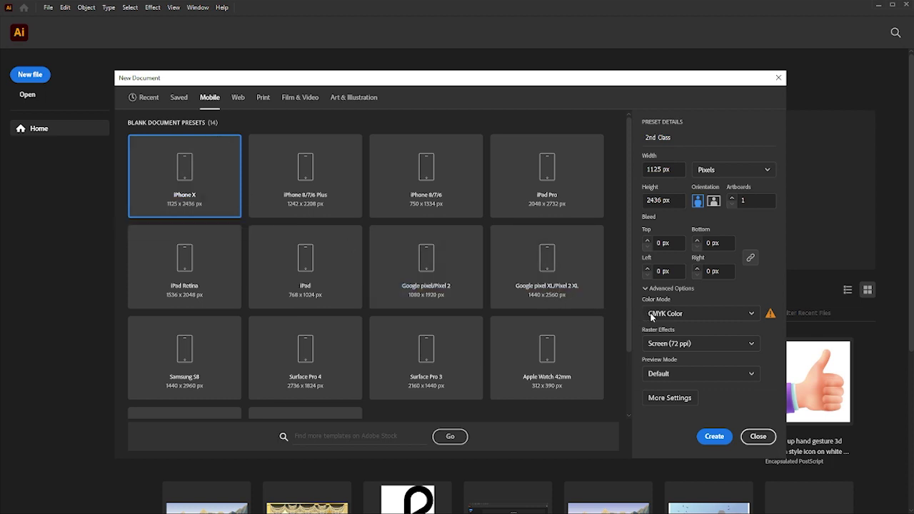
pyautogui.click(239, 101)
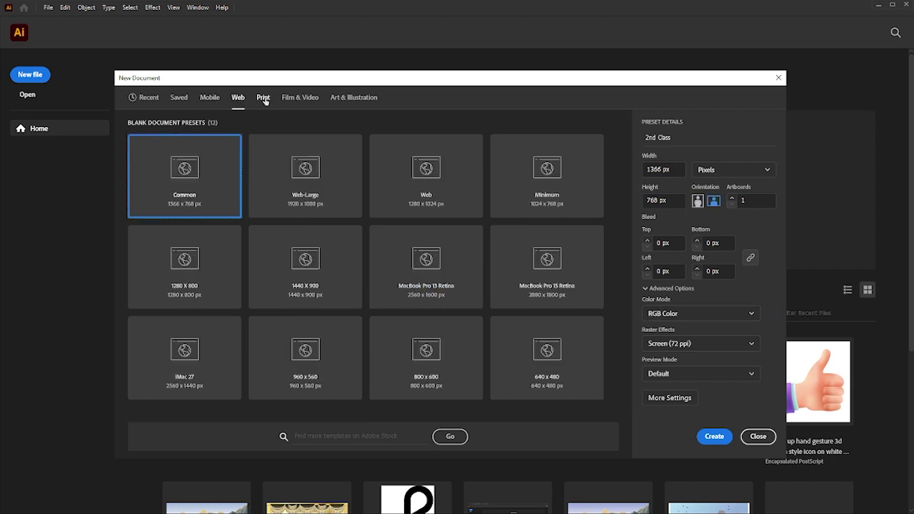
# - Choose the A4 print preset again and set its measurement units to inches
pyautogui.click(263, 98)
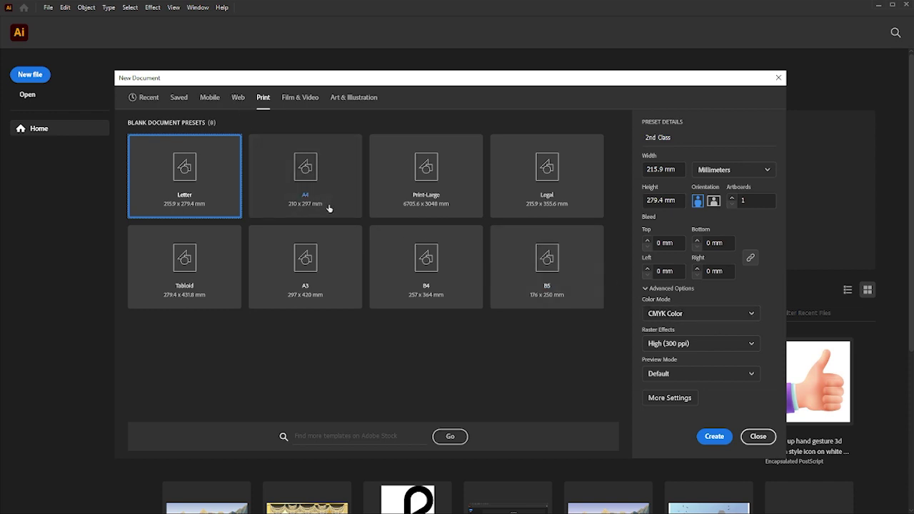
pyautogui.click(299, 178)
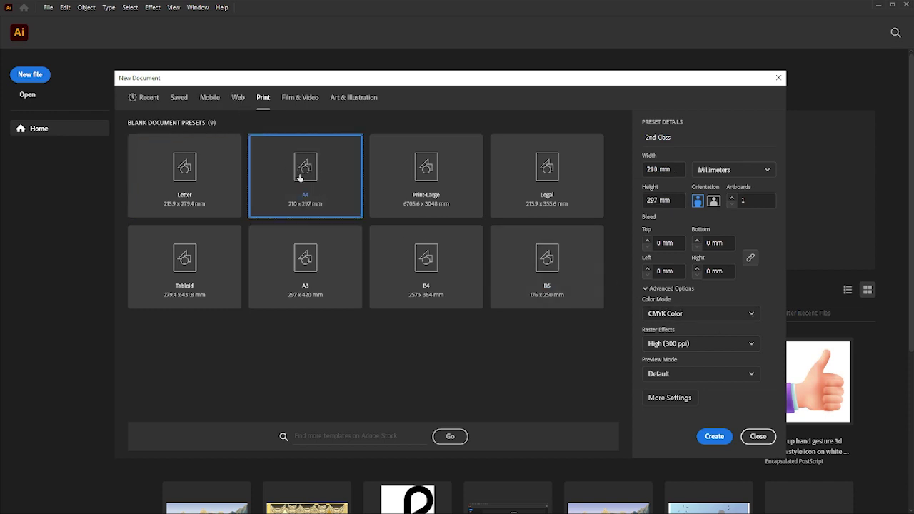
pyautogui.click(754, 172)
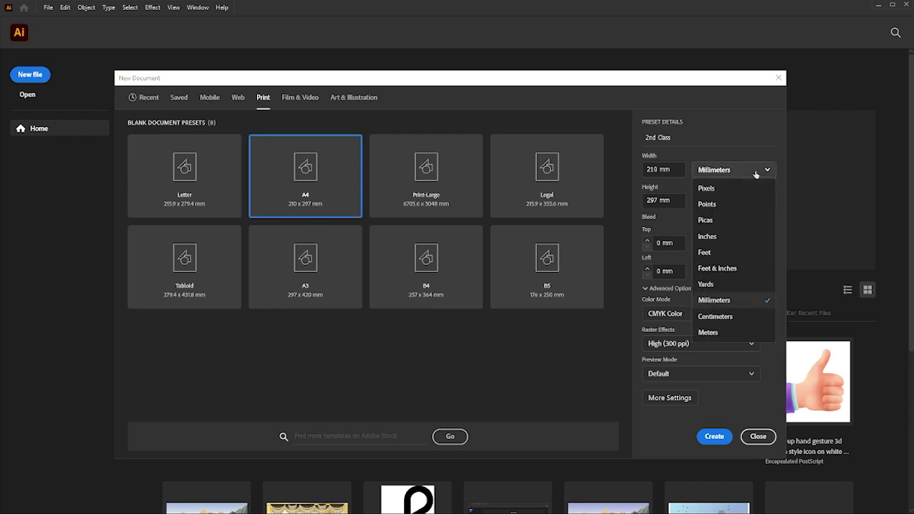
pyautogui.click(734, 242)
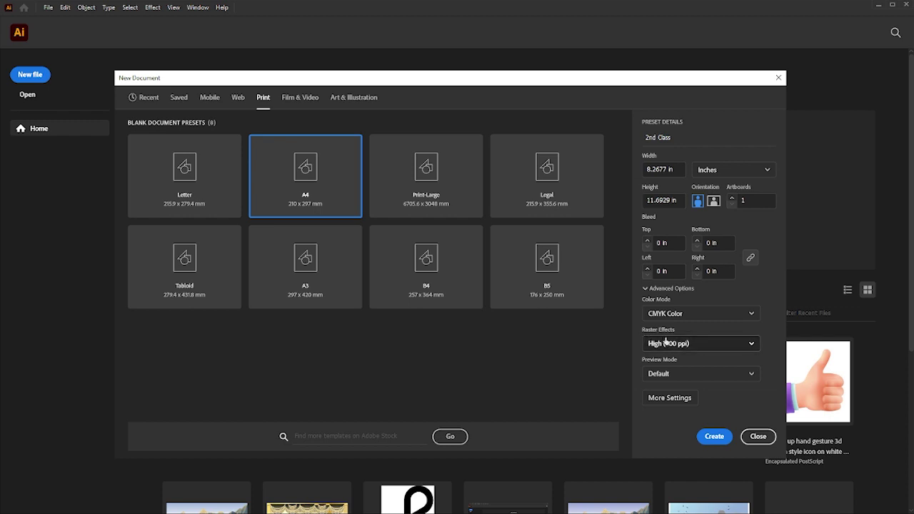
# - Review the raster effects resolution options for the A4 document without changing the selection
pyautogui.click(703, 350)
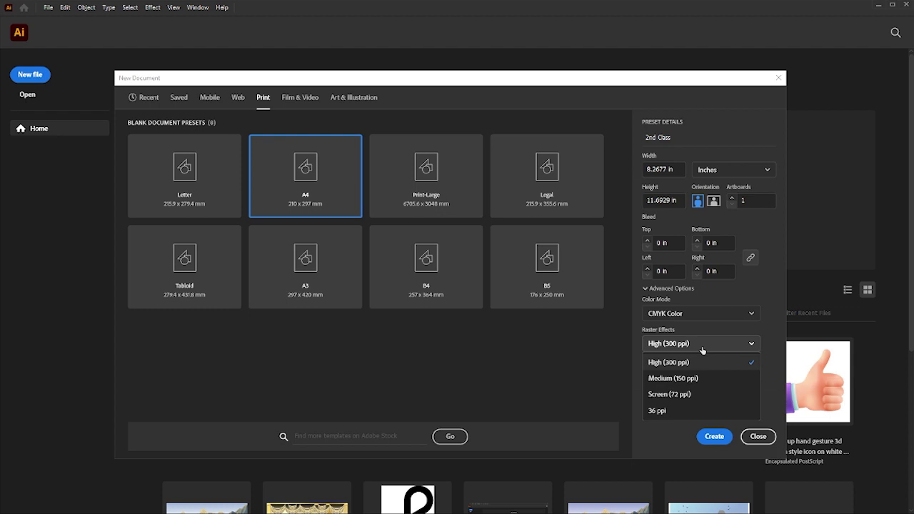
pyautogui.click(703, 350)
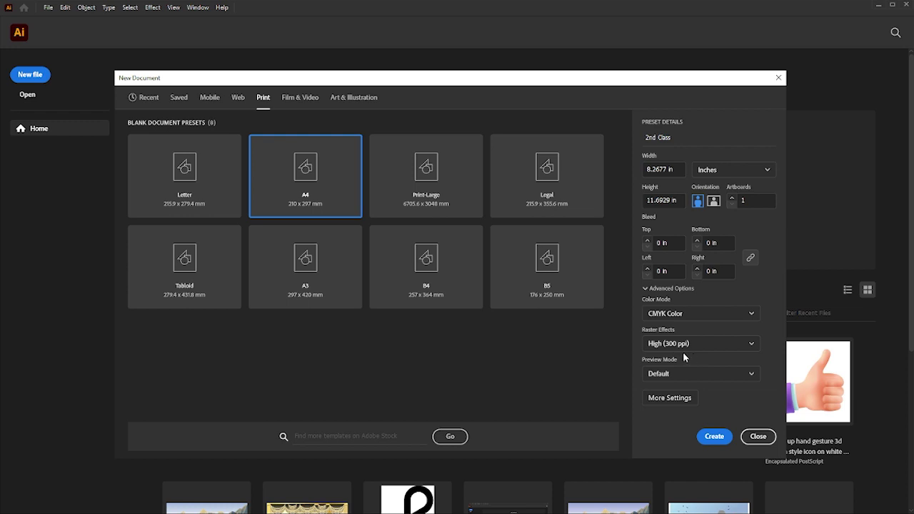
pyautogui.click(710, 350)
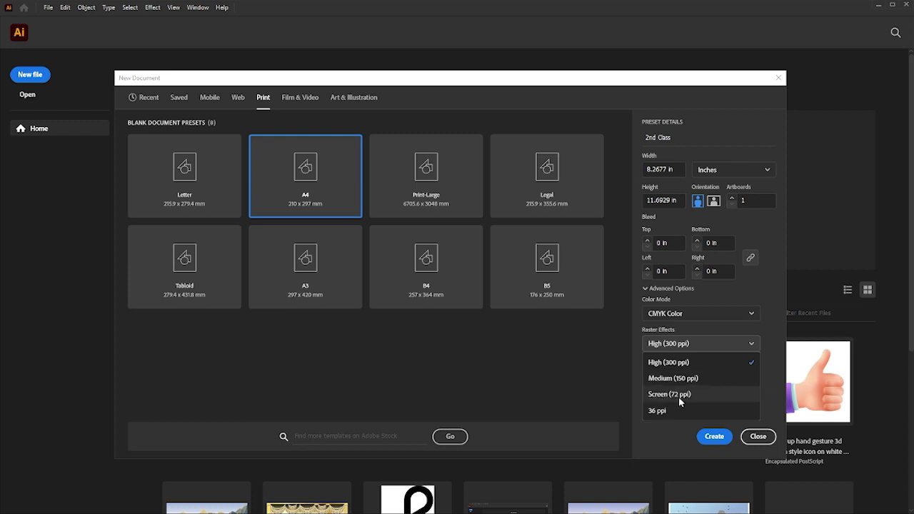
pyautogui.click(754, 330)
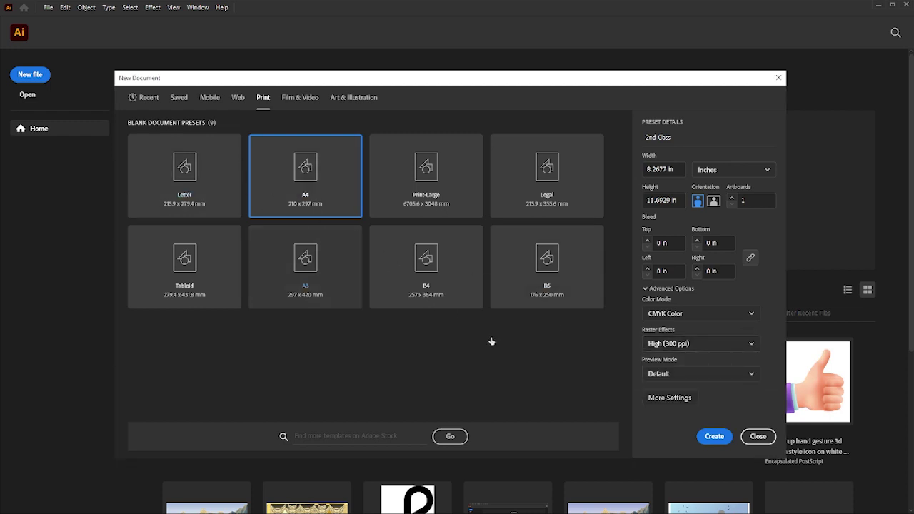
# - Examine the additional document settings and the available document profiles, and cancel without creating the document
pyautogui.click(669, 400)
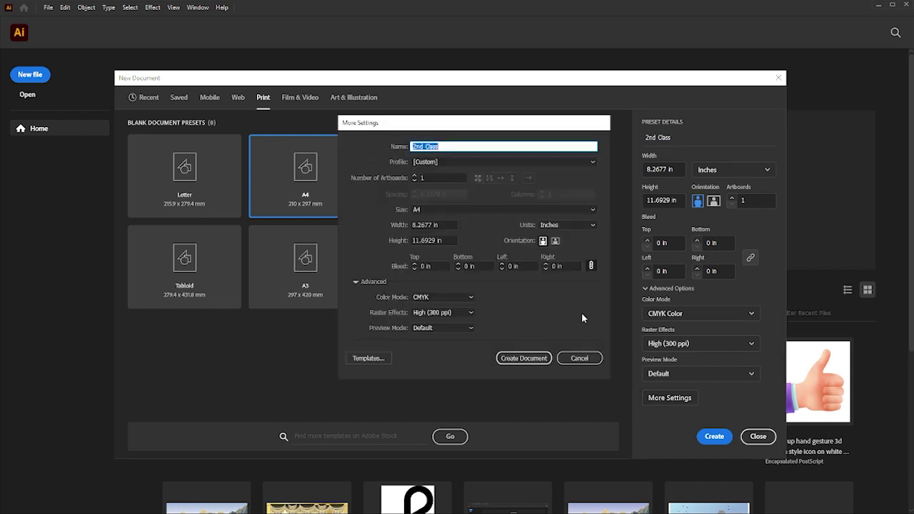
pyautogui.moveTo(489, 122); pyautogui.dragTo(442, 122)
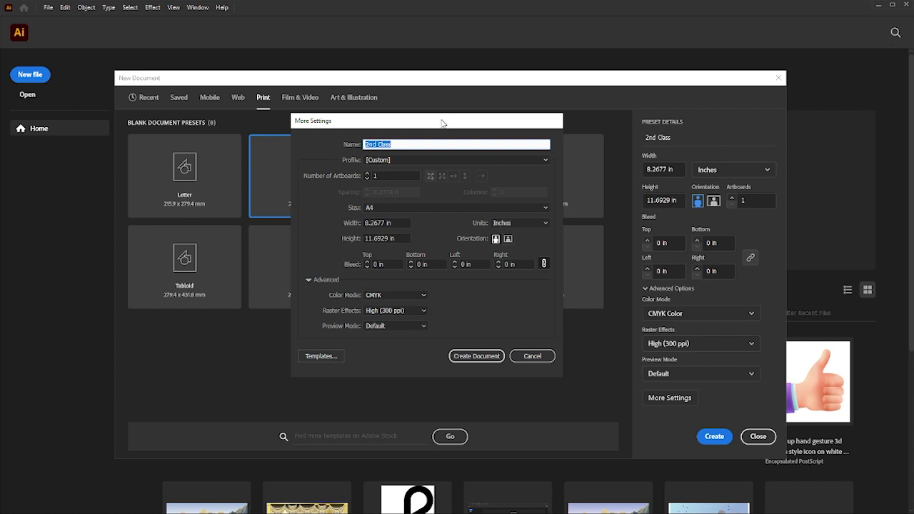
pyautogui.moveTo(427, 120); pyautogui.dragTo(472, 123)
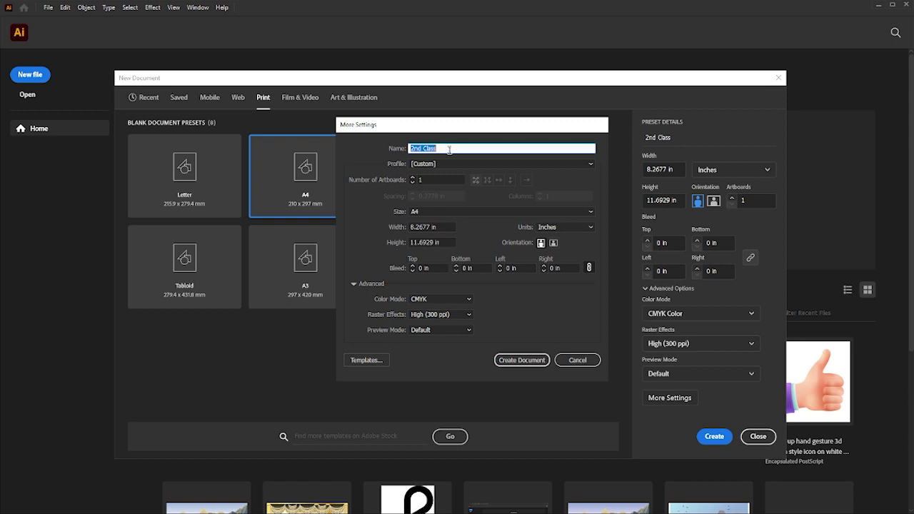
pyautogui.click(487, 164)
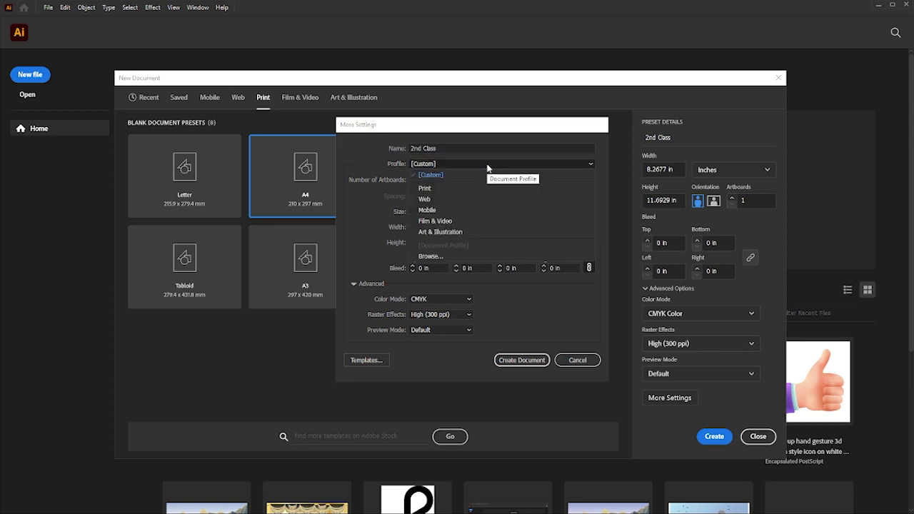
pyautogui.click(488, 167)
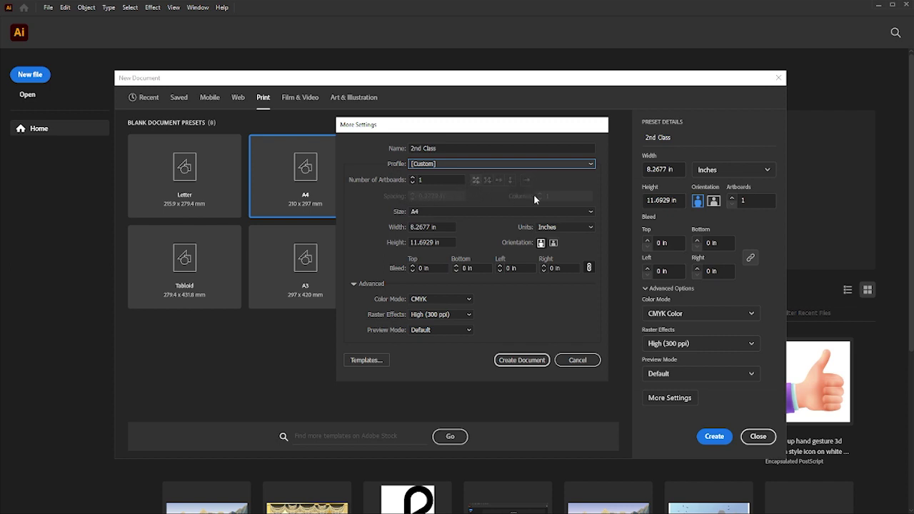
pyautogui.click(577, 360)
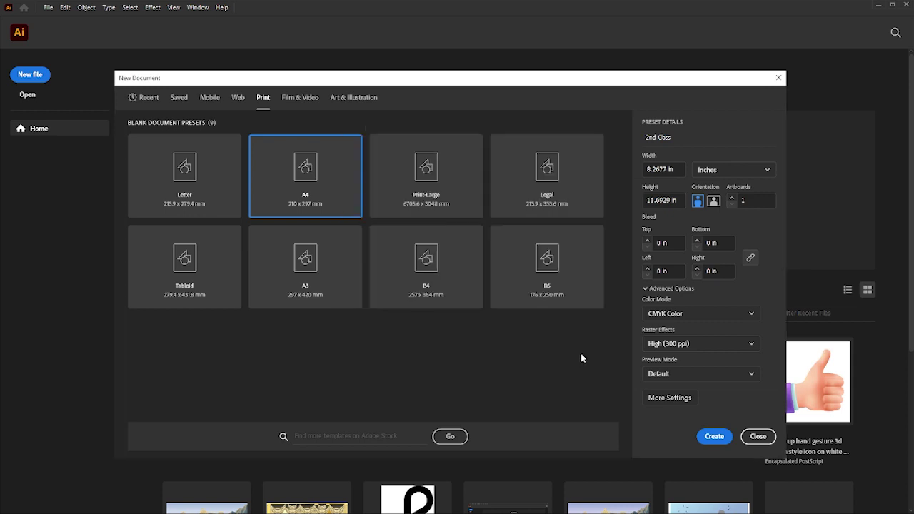
# - Set the number of artboards to 3, review the size and advanced options in the additional settings, and cancel that dialog
pyautogui.click(732, 197)
pyautogui.click(662, 401)
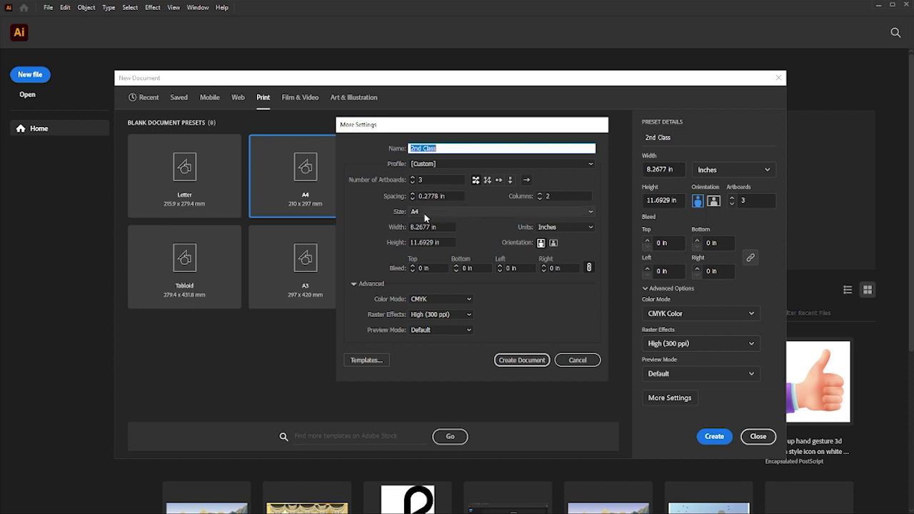
pyautogui.moveTo(436, 127); pyautogui.dragTo(516, 130)
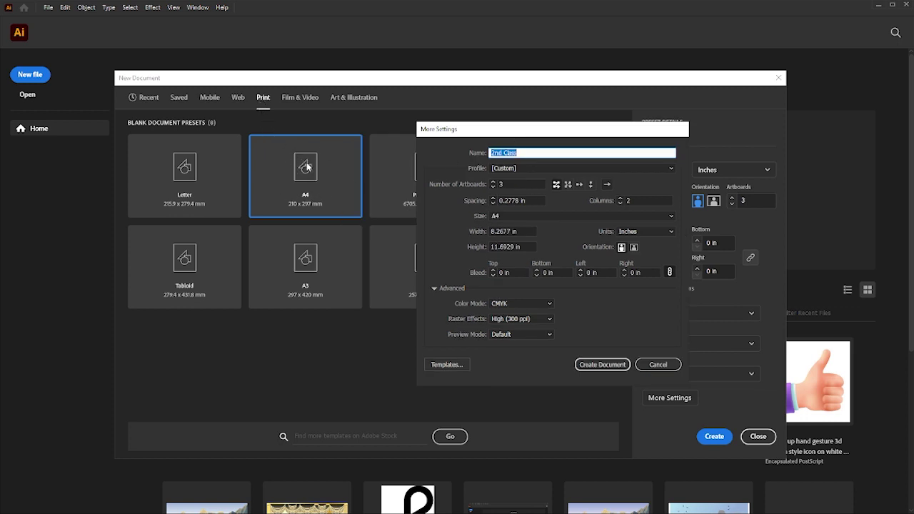
pyautogui.moveTo(532, 132); pyautogui.dragTo(384, 135)
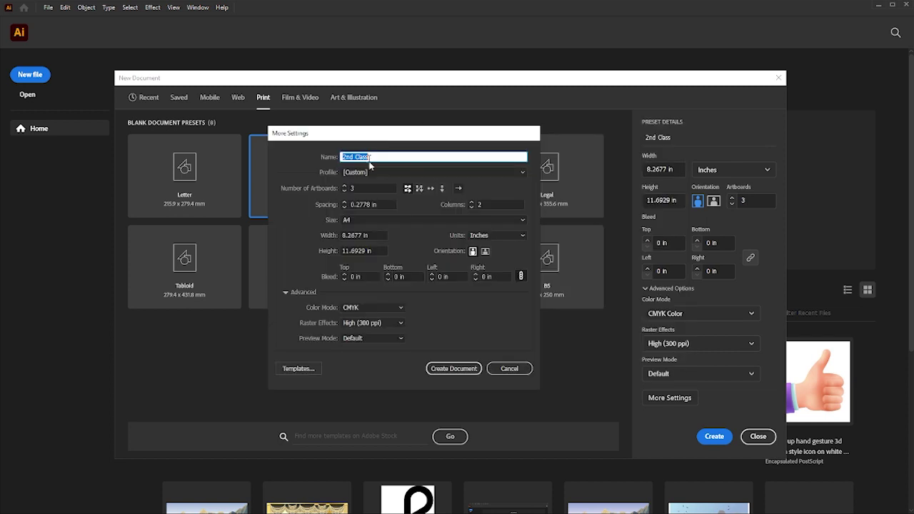
pyautogui.click(376, 237)
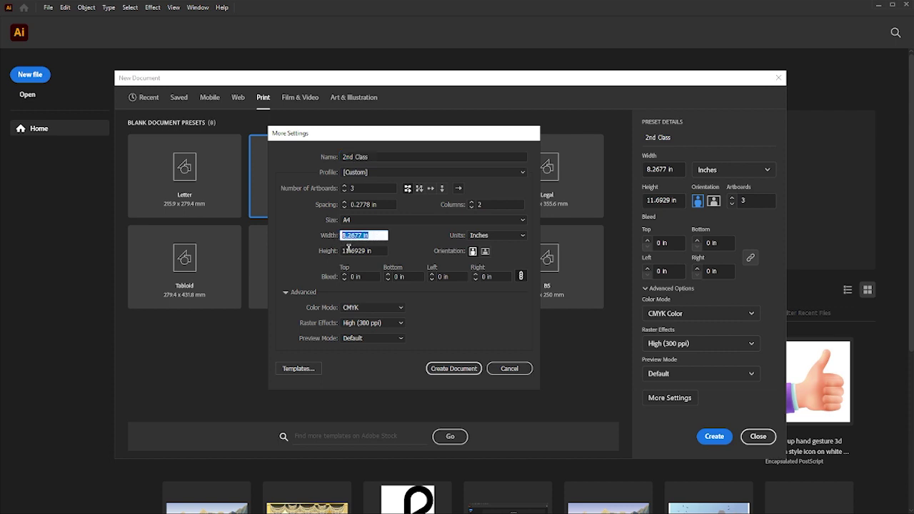
pyautogui.click(375, 252)
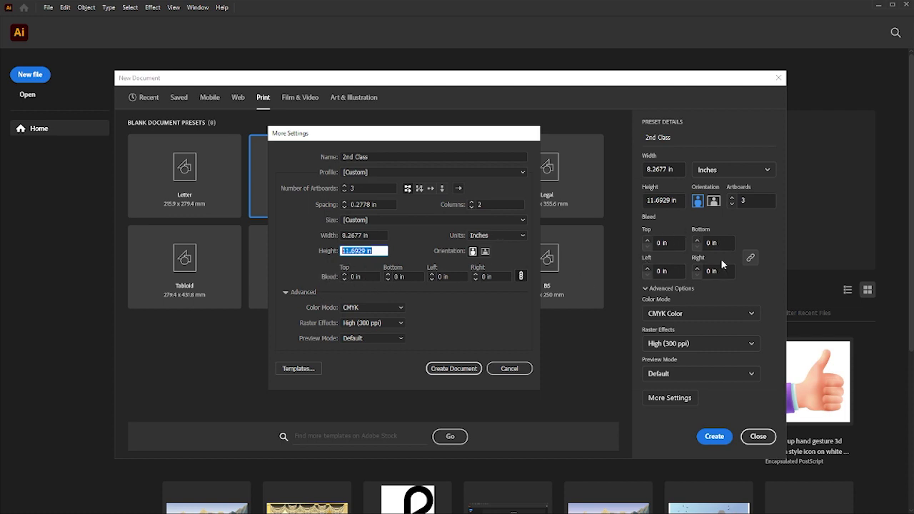
pyautogui.click(286, 294)
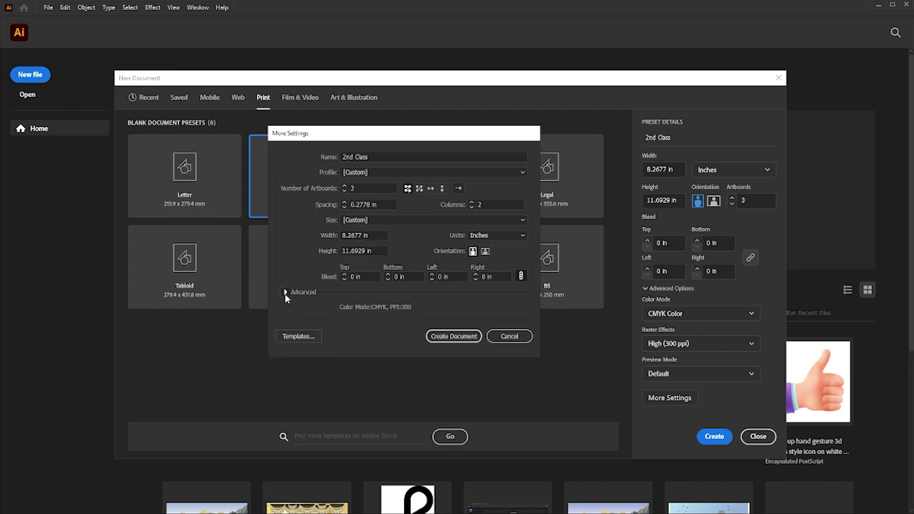
pyautogui.click(286, 293)
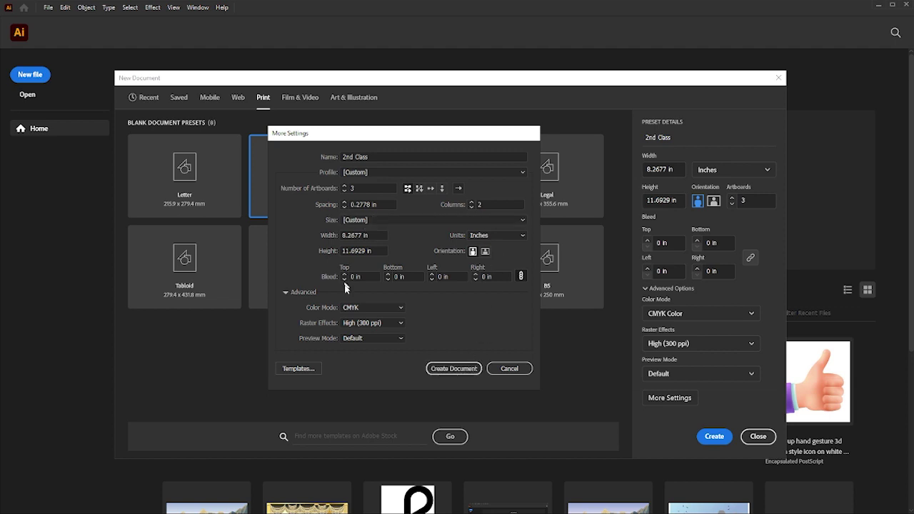
pyautogui.click(509, 368)
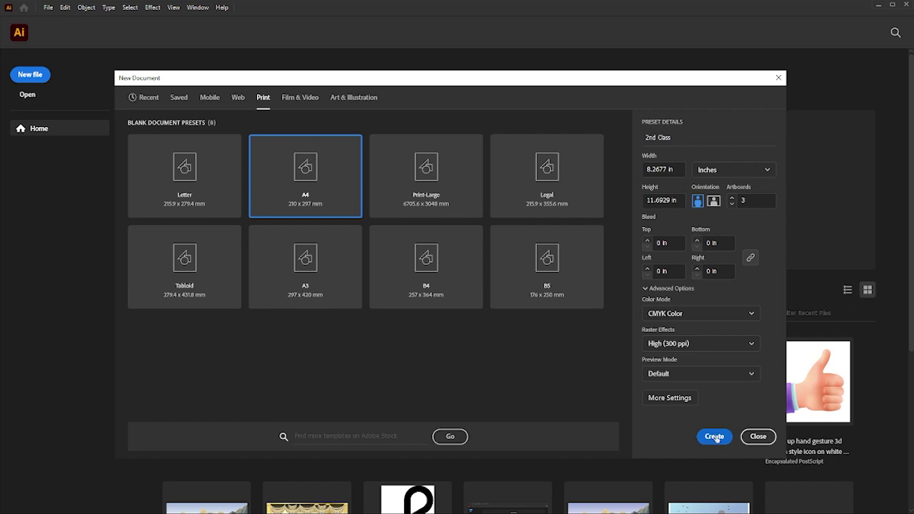
# - Create the "2nd Class" A4 print document with the configured settings
pyautogui.click(715, 436)
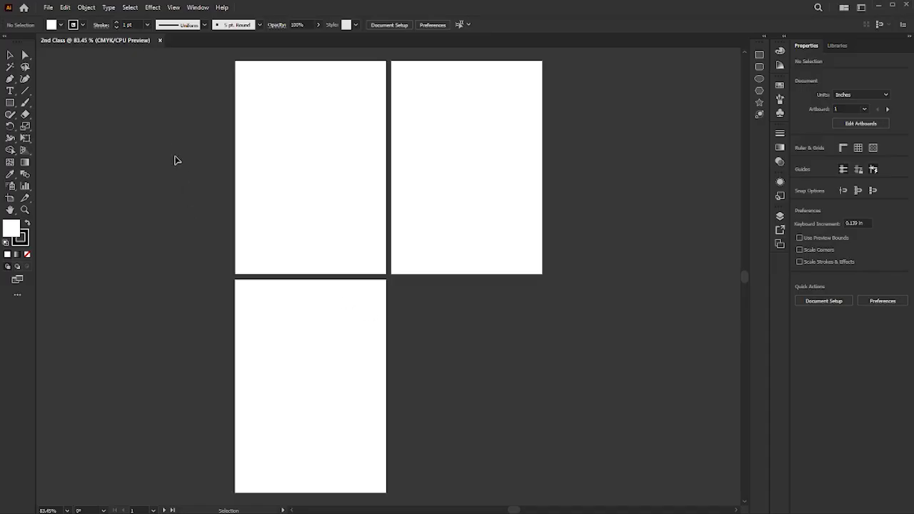